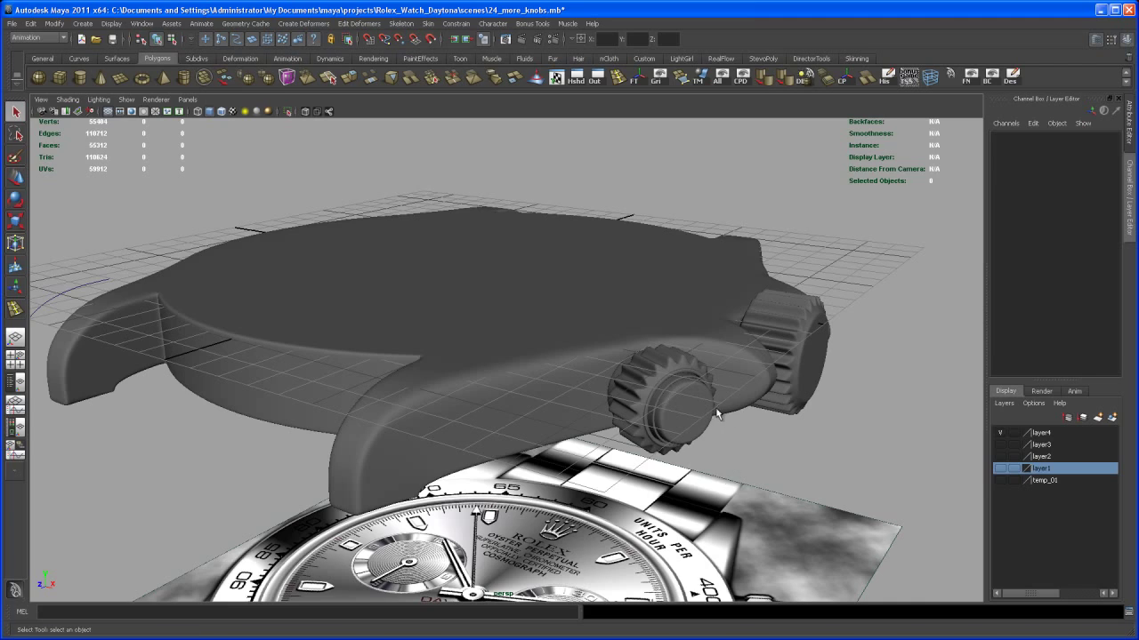
# Step: Select the small side knob and go up to its parent group
pyautogui.keyDown('alt'); pyautogui.moveTo(737, 430); pyautogui.dragTo(648, 445); pyautogui.keyUp('alt')
pyautogui.click(591, 406)
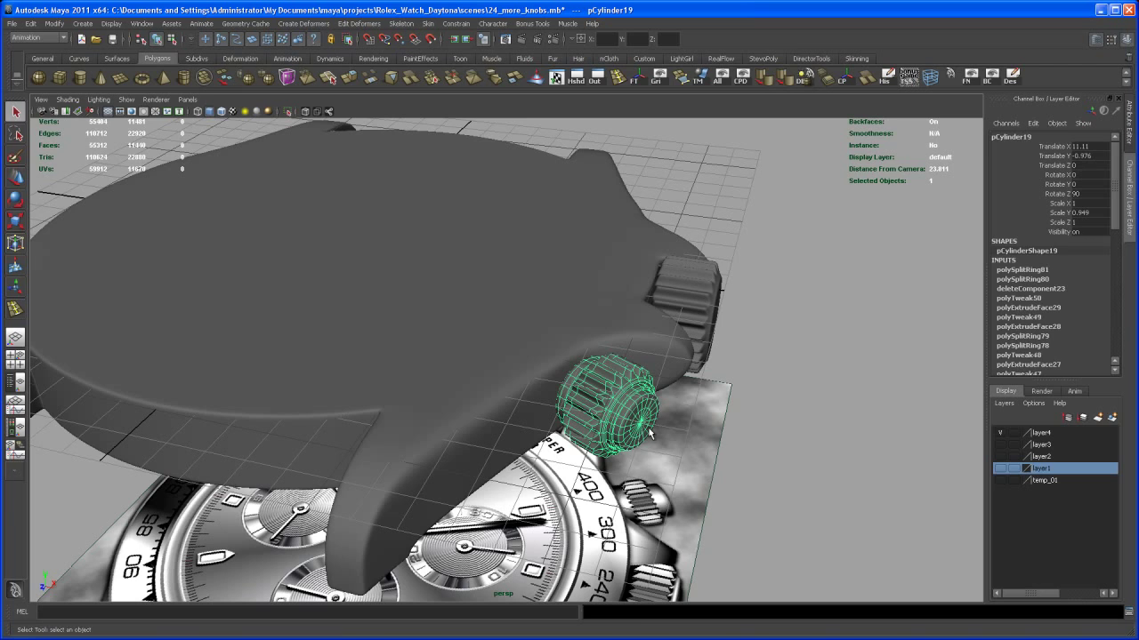
pyautogui.press('w')
pyautogui.hotkey('ctrl', 'g')
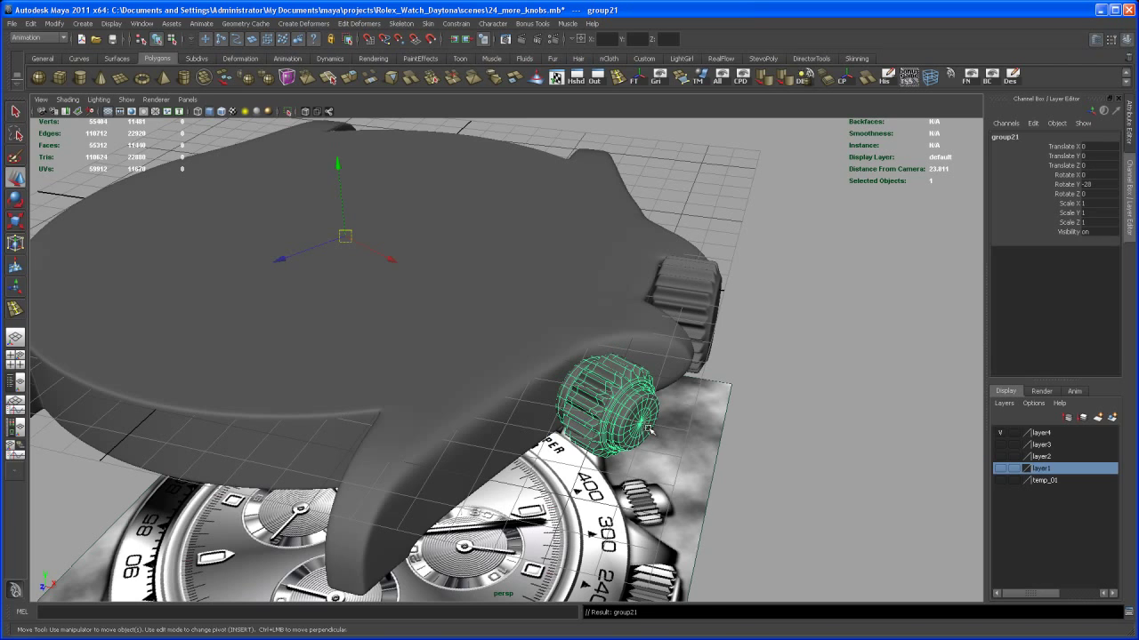
pyautogui.keyDown('alt'); pyautogui.moveTo(685, 420); pyautogui.dragTo(673, 411); pyautogui.keyUp('alt')
pyautogui.keyDown('alt'); pyautogui.moveTo(672, 411); pyautogui.dragTo(593, 421, button='right'); pyautogui.keyUp('alt')
pyautogui.keyDown('alt'); pyautogui.moveTo(593, 422); pyautogui.dragTo(592, 417); pyautogui.keyUp('alt')
pyautogui.click(699, 423)
pyautogui.click(621, 426)
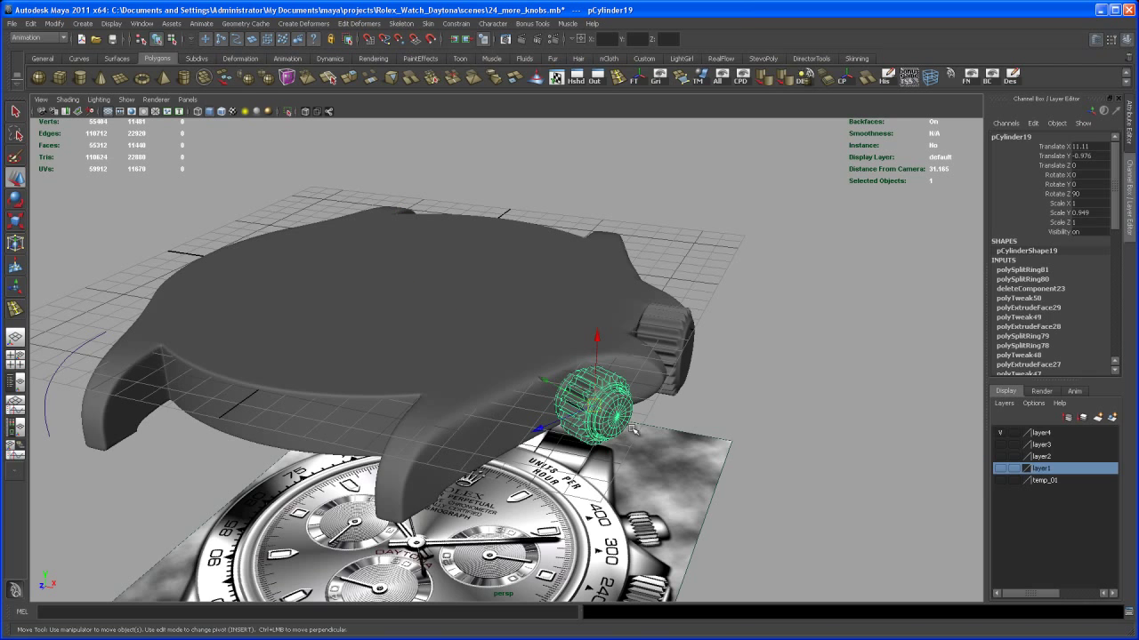
pyautogui.press('Up')
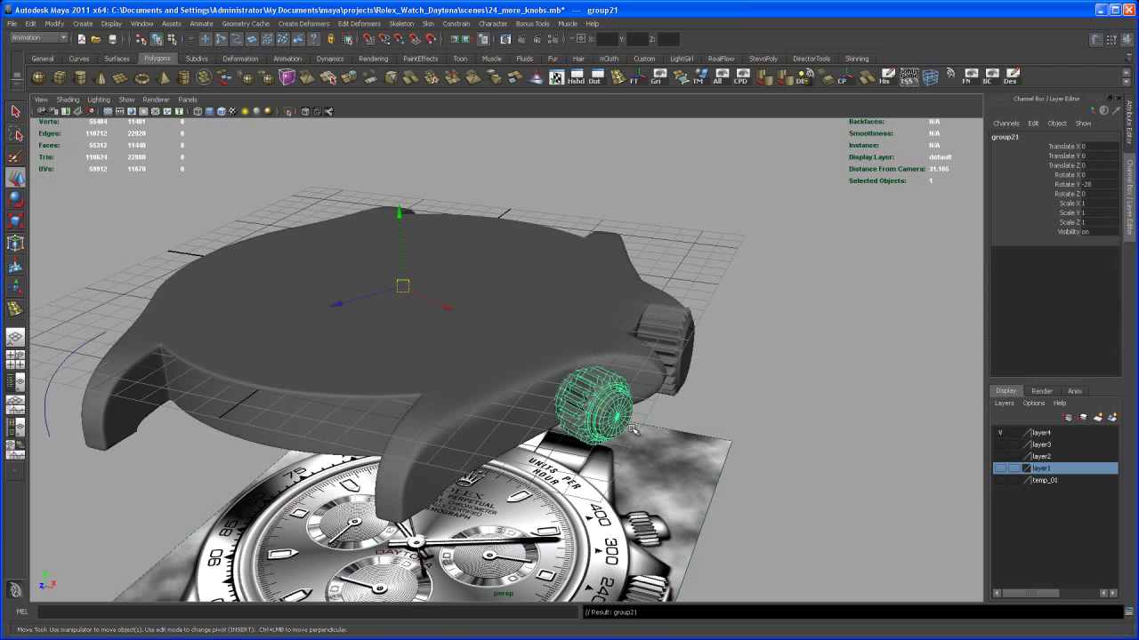
pyautogui.keyDown('alt'); pyautogui.moveTo(705, 340); pyautogui.dragTo(670, 370, button='right'); pyautogui.keyUp('alt')
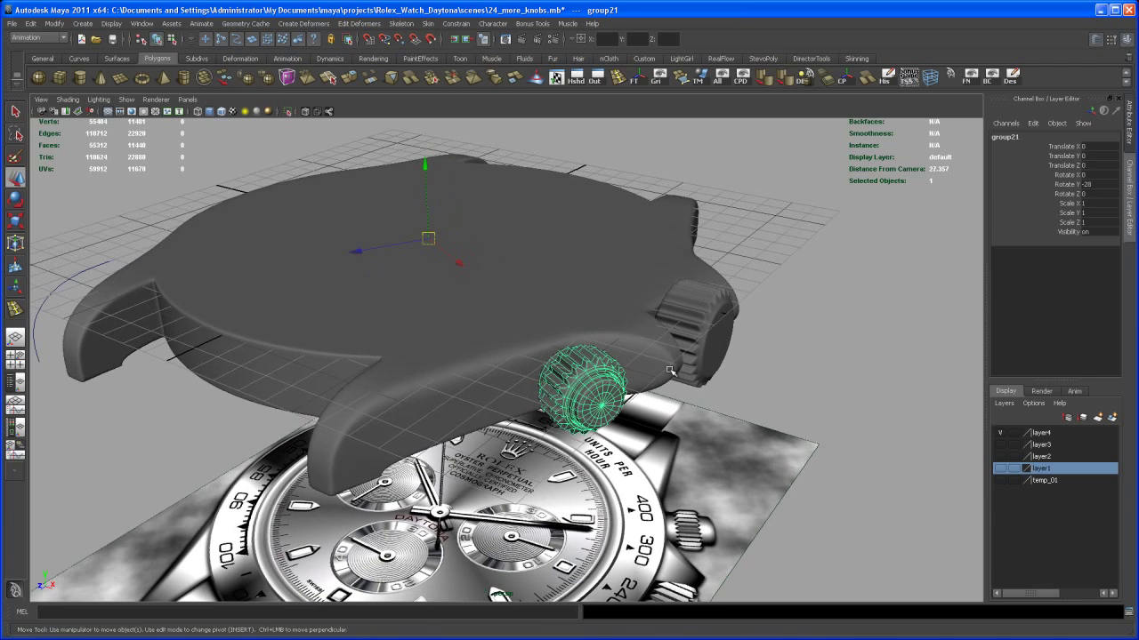
# Step: Check the knob's group in the scene hierarchy and return to the single perspective view
pyautogui.click(18, 384)
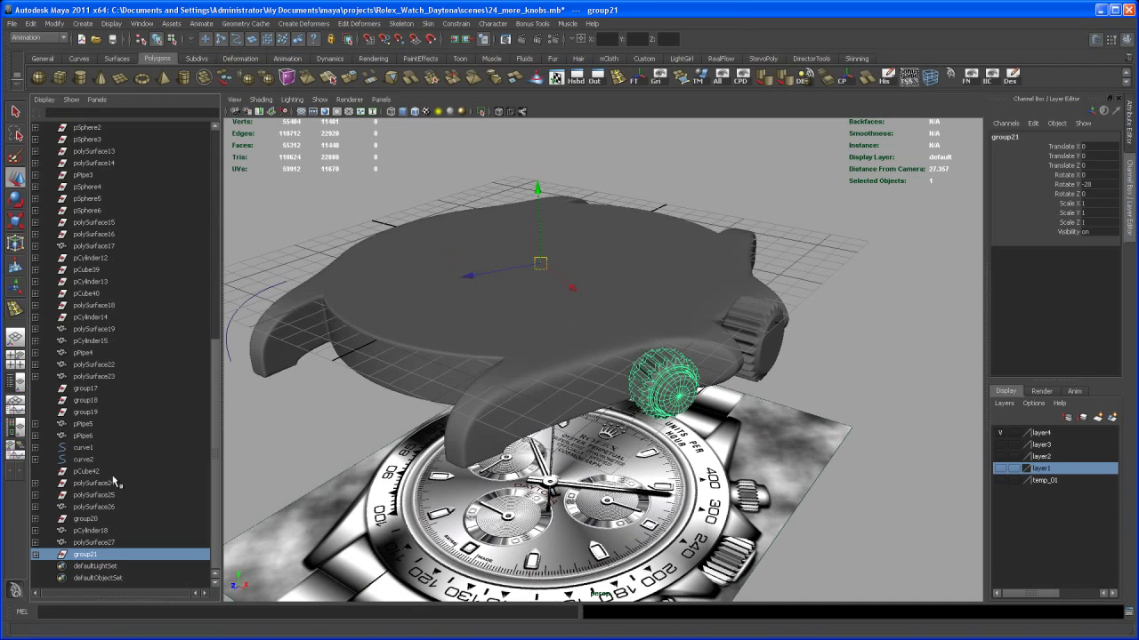
pyautogui.click(18, 365)
pyautogui.press('space')
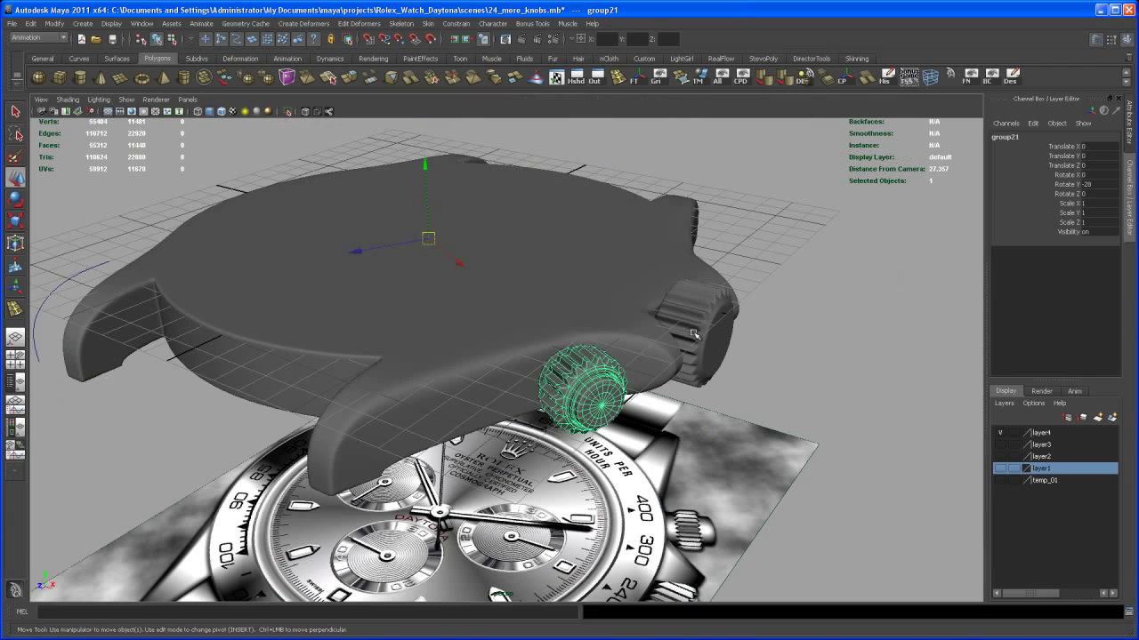
pyautogui.keyDown('alt'); pyautogui.moveTo(673, 405); pyautogui.dragTo(654, 451); pyautogui.keyUp('alt')
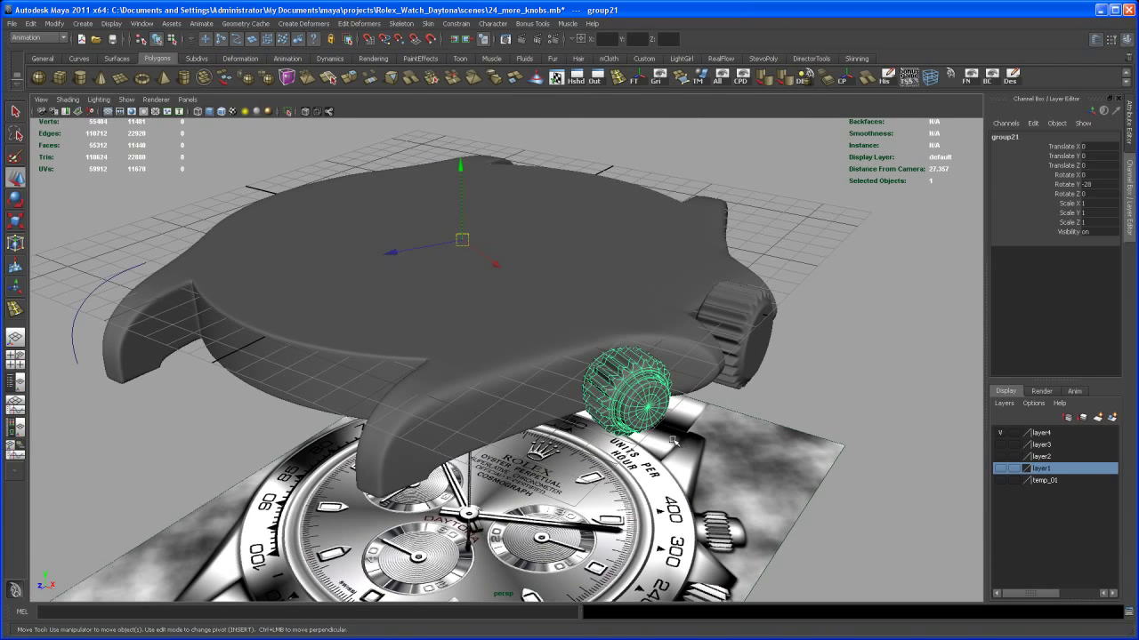
pyautogui.keyDown('alt'); pyautogui.moveTo(770, 405); pyautogui.dragTo(749, 451); pyautogui.keyUp('alt')
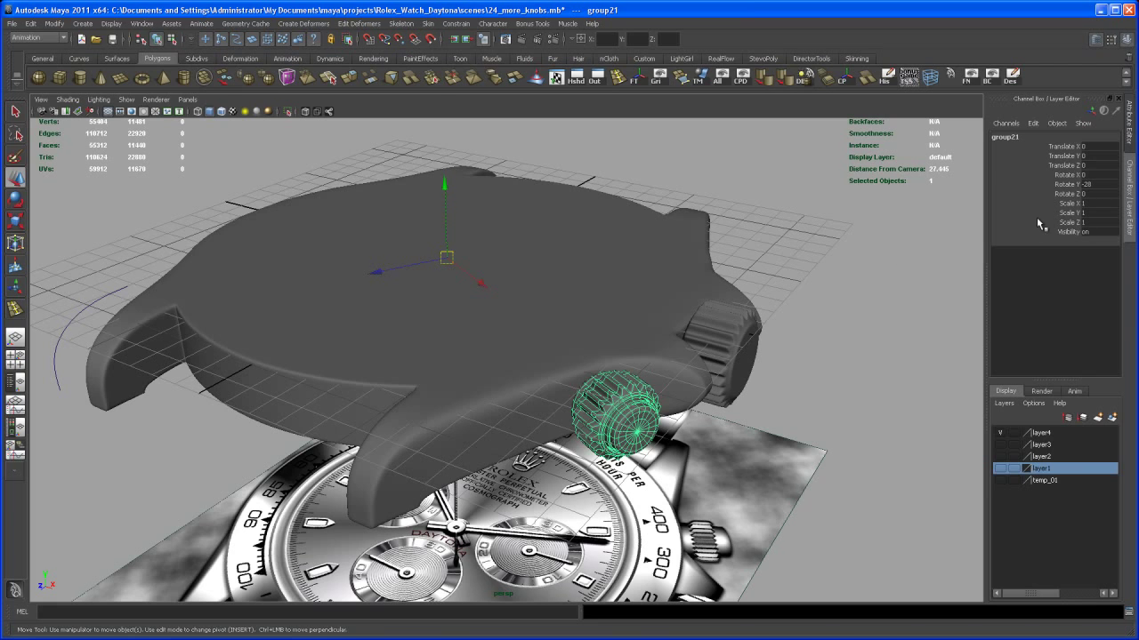
# Step: Duplicate the small knob's group and set the copy's Rotate Y to 28, mirroring it across the large knob
pyautogui.hotkey('ctrl', 'd')
pyautogui.press('e')
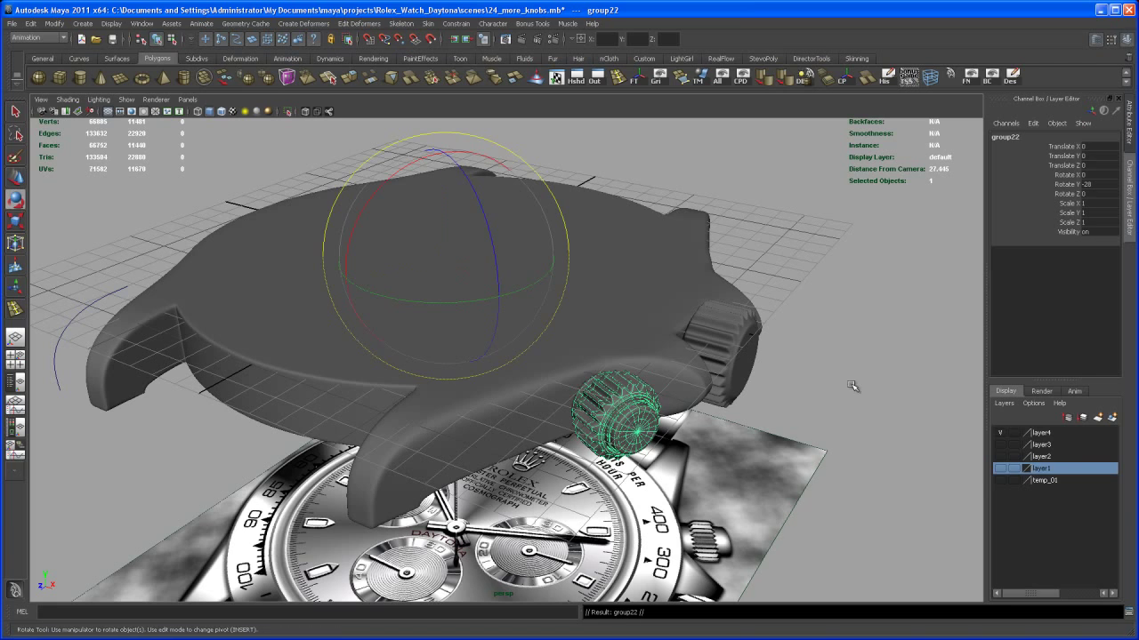
pyautogui.doubleClick(1103, 185)
pyautogui.write('28')
pyautogui.press('Return')
pyautogui.keyDown('alt'); pyautogui.moveTo(768, 368); pyautogui.dragTo(754, 463); pyautogui.keyUp('alt')
pyautogui.click(823, 401)
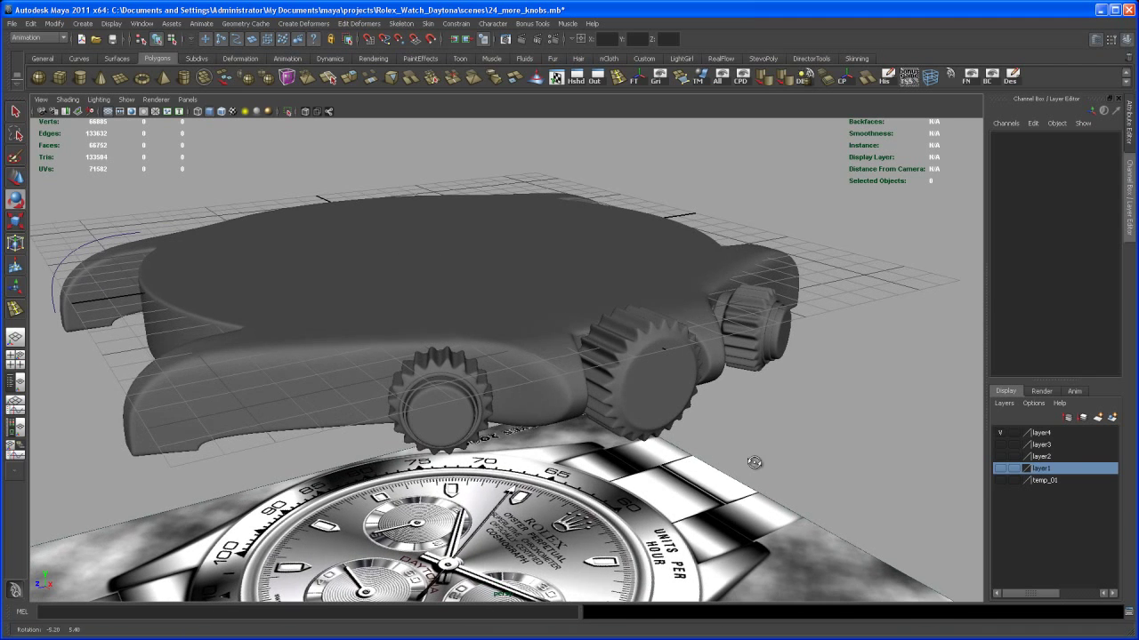
# Step: Make layer3 and layer2 visible and examine the crown emblem on the large knob
pyautogui.click(1001, 445)
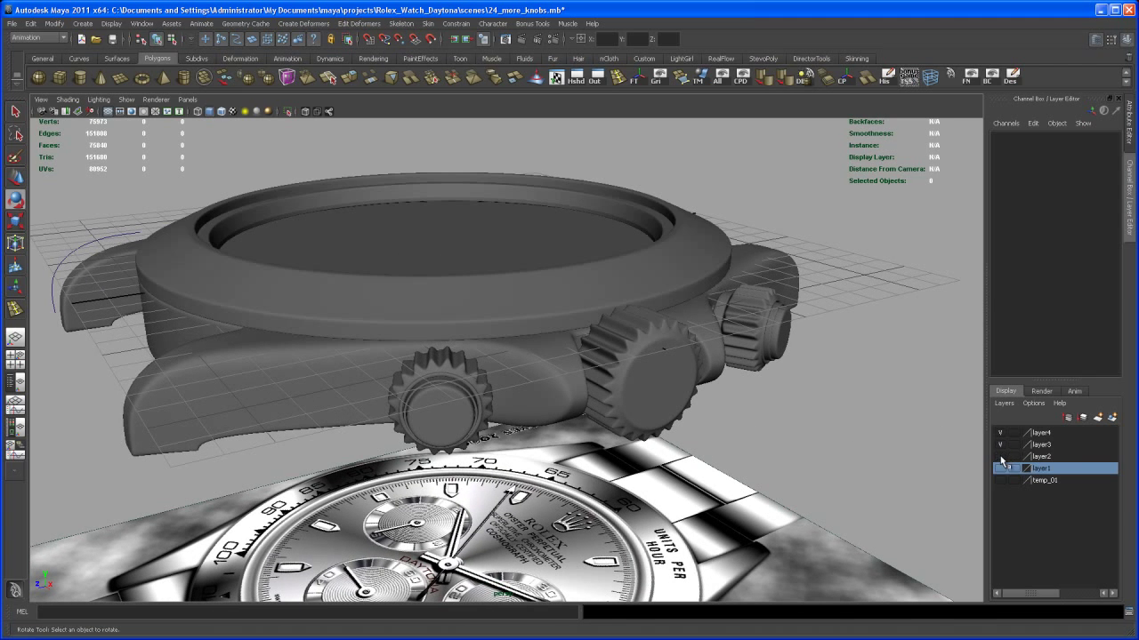
pyautogui.click(666, 381)
pyautogui.keyDown('alt'); pyautogui.moveTo(691, 426); pyautogui.dragTo(691, 414); pyautogui.keyUp('alt')
pyautogui.press('q')
pyautogui.scroll(3, 665, 382)
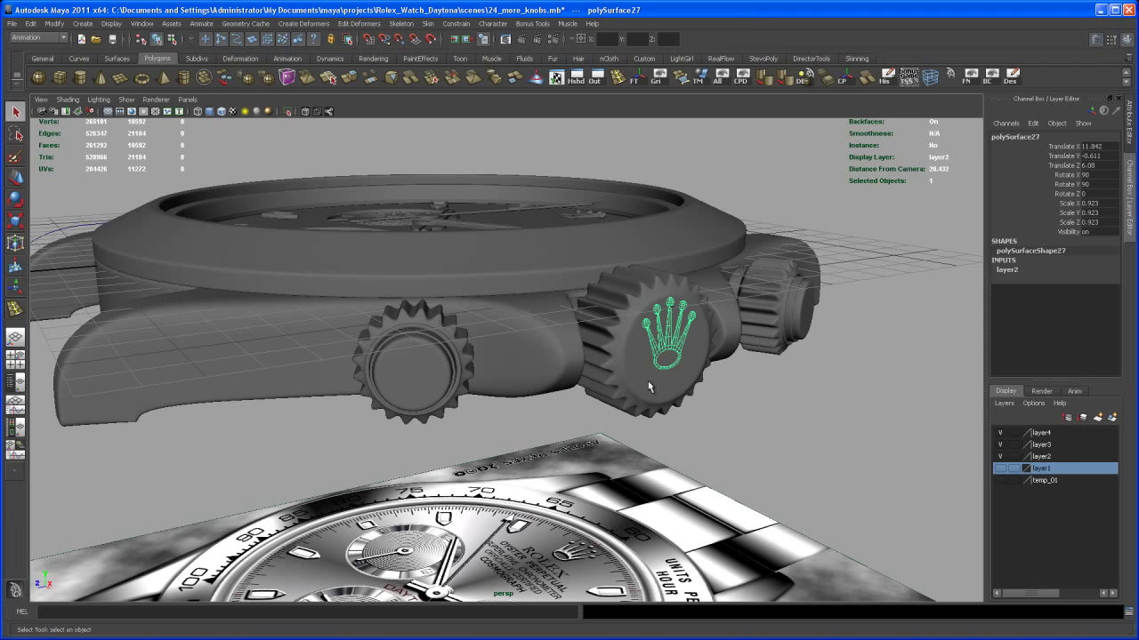
pyautogui.keyDown('alt'); pyautogui.moveTo(661, 380); pyautogui.dragTo(615, 388); pyautogui.keyUp('alt')
pyautogui.scroll(-2, 614, 389)
pyautogui.keyDown('alt'); pyautogui.moveTo(614, 389); pyautogui.dragTo(619, 423, button='middle'); pyautogui.keyUp('alt')
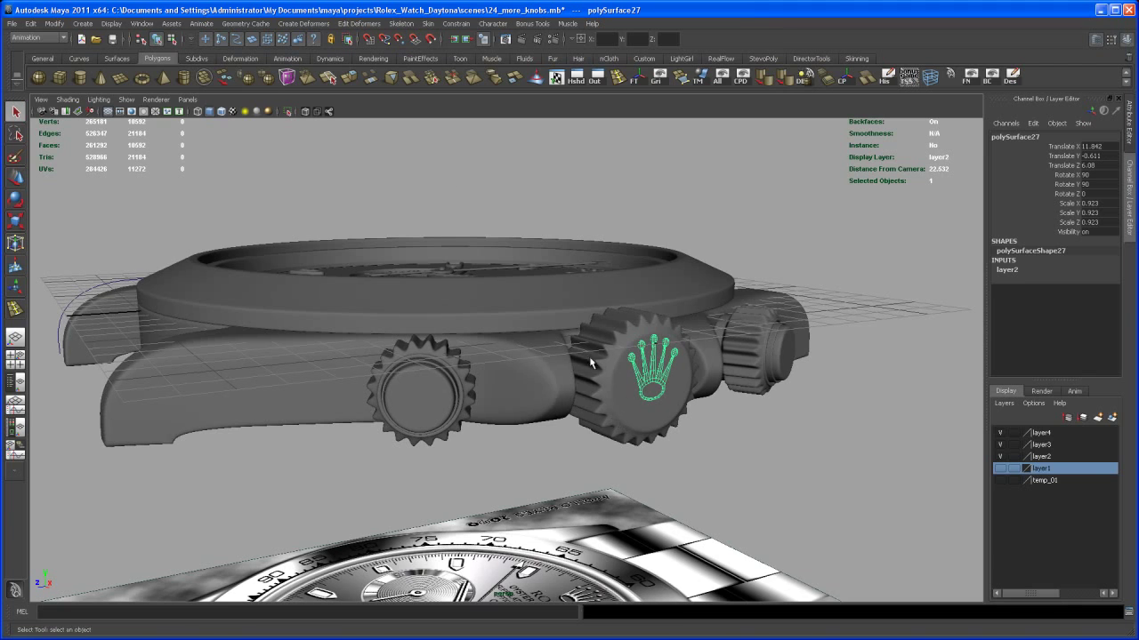
# Step: Create a polygon cylinder and set its Rotate Z to 90
pyautogui.click(82, 78)
pyautogui.press('e')
pyautogui.moveTo(503, 231); pyautogui.dragTo(495, 199)
pyautogui.click(1109, 195)
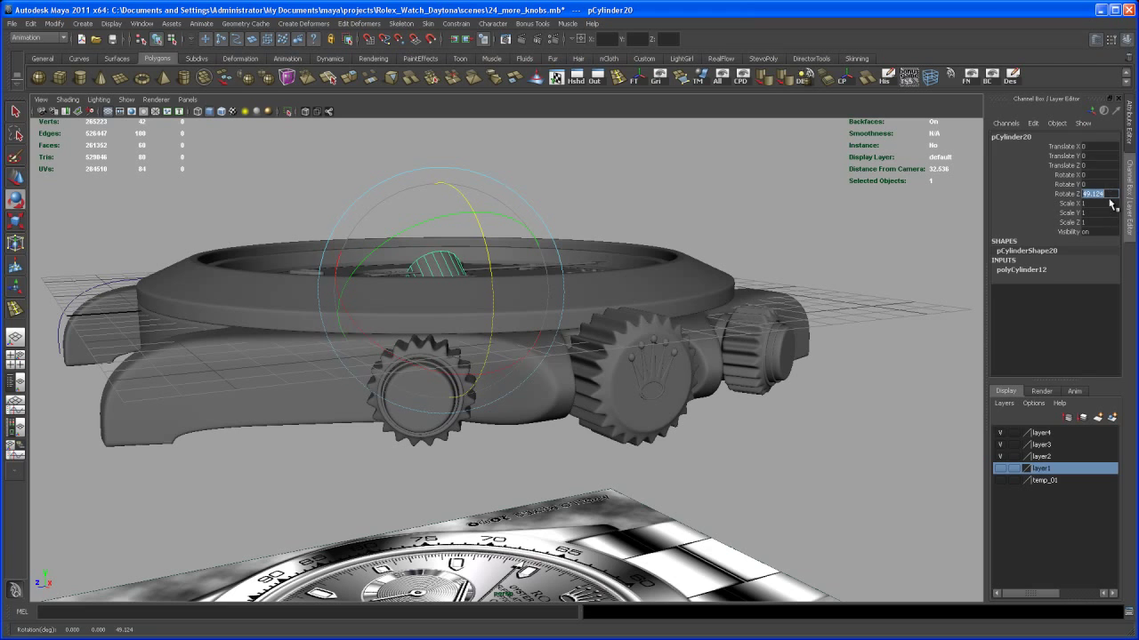
pyautogui.press('Return')
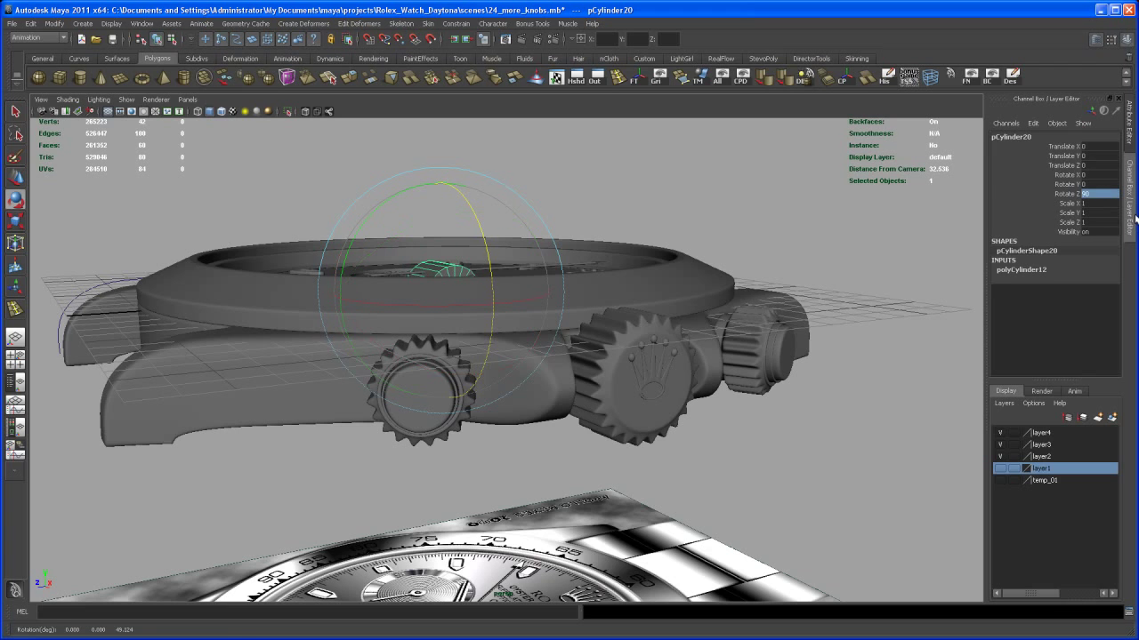
# Step: Move the cylinder outward past the large knob to Translate X of about 13.544
pyautogui.press('w')
pyautogui.keyDown('alt'); pyautogui.moveTo(409, 274); pyautogui.dragTo(419, 289); pyautogui.keyUp('alt')
pyautogui.moveTo(341, 227); pyautogui.dragTo(622, 413)
pyautogui.keyDown('alt'); pyautogui.moveTo(623, 413); pyautogui.dragTo(661, 463, button='right'); pyautogui.keyUp('alt')
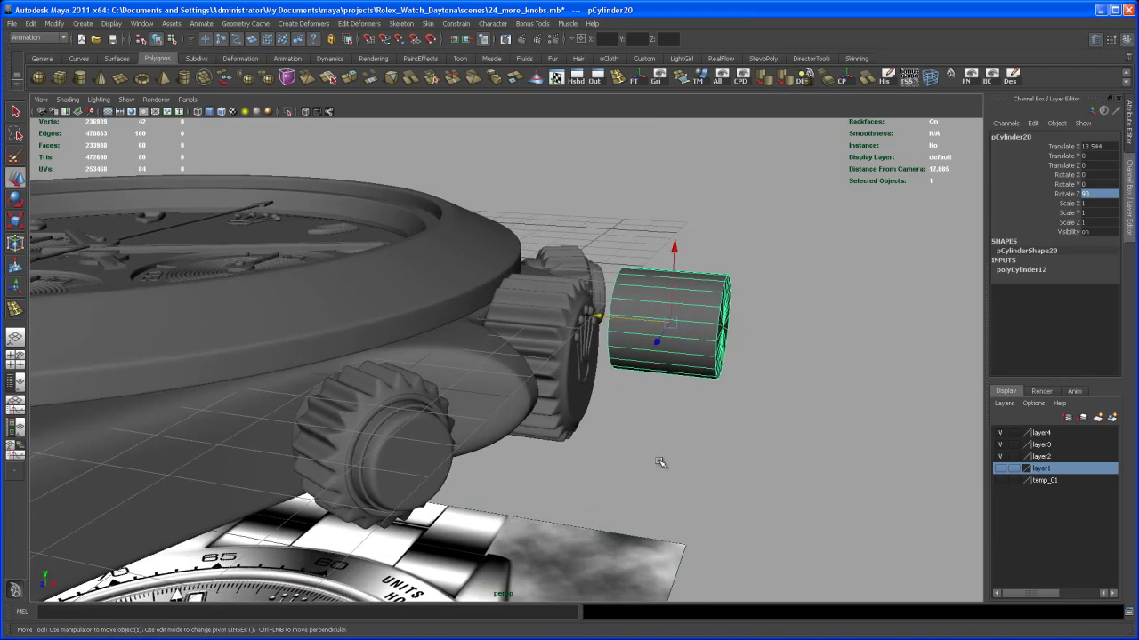
pyautogui.keyDown('alt'); pyautogui.moveTo(661, 462); pyautogui.dragTo(642, 455); pyautogui.keyUp('alt')
# Step: Set the cylinder's cap subdivisions to 3
pyautogui.click(1041, 270)
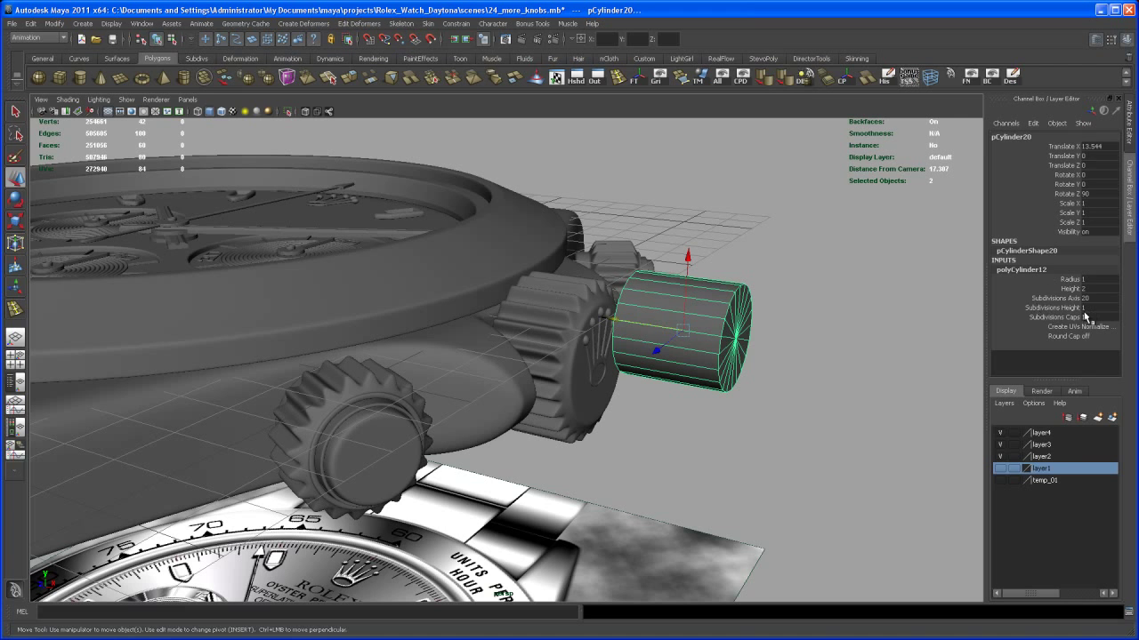
pyautogui.click(1058, 317)
pyautogui.moveTo(968, 342); pyautogui.dragTo(896, 355, button='middle')
pyautogui.keyDown('alt'); pyautogui.moveTo(899, 363); pyautogui.dragTo(913, 400); pyautogui.keyUp('alt')
# Step: Delete the cylinder's end-cap faces on the side facing the watch
pyautogui.moveTo(693, 323)
pyautogui.keyDown('alt'); pyautogui.mouseDown()
pyautogui.moveTo(703, 329)
pyautogui.moveTo(693, 316)
pyautogui.mouseUp(); pyautogui.keyUp('alt')
pyautogui.moveTo(693, 316); pyautogui.dragTo(694, 343, button='right')
pyautogui.keyDown('alt'); pyautogui.moveTo(676, 359); pyautogui.dragTo(620, 246); pyautogui.keyUp('alt')
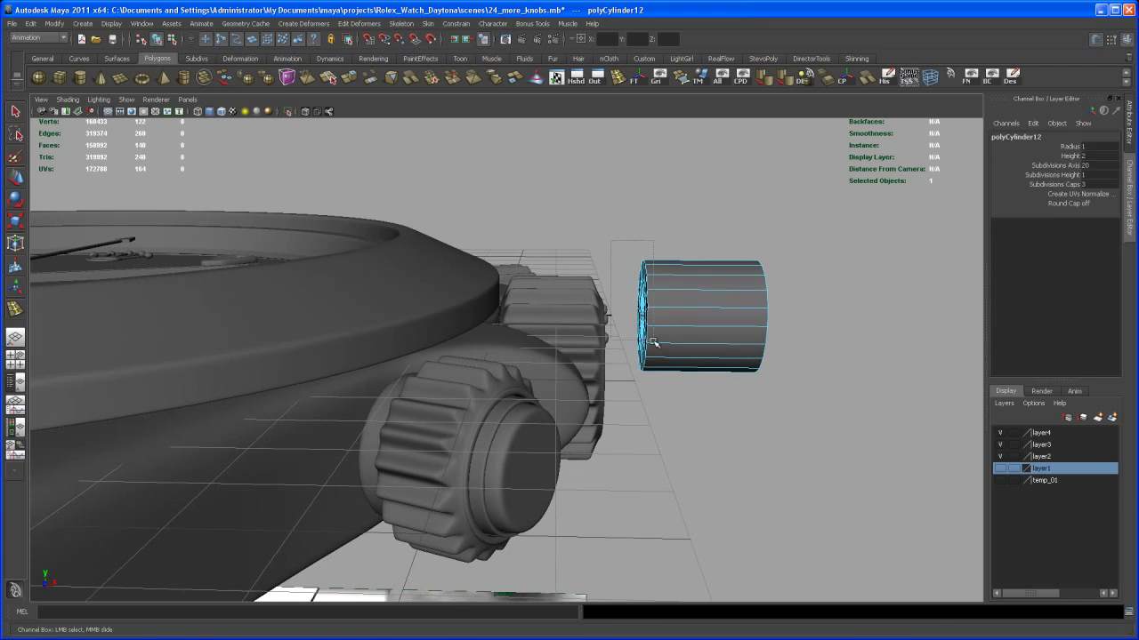
pyautogui.moveTo(653, 342); pyautogui.dragTo(667, 381)
pyautogui.moveTo(798, 463); pyautogui.dragTo(798, 464)
pyautogui.keyDown('alt'); pyautogui.moveTo(798, 463); pyautogui.dragTo(690, 313); pyautogui.keyUp('alt')
pyautogui.press('Delete')
# Step: Scale the whole cylinder down to a small thin disc, about 0.37 in X and Z and 0.084 in Y
pyautogui.moveTo(692, 308); pyautogui.dragTo(739, 294, button='right')
pyautogui.keyDown('alt'); pyautogui.moveTo(724, 330); pyautogui.dragTo(754, 412); pyautogui.keyUp('alt')
pyautogui.press('r')
pyautogui.moveTo(741, 347); pyautogui.dragTo(676, 380)
pyautogui.moveTo(640, 334); pyautogui.dragTo(722, 358)
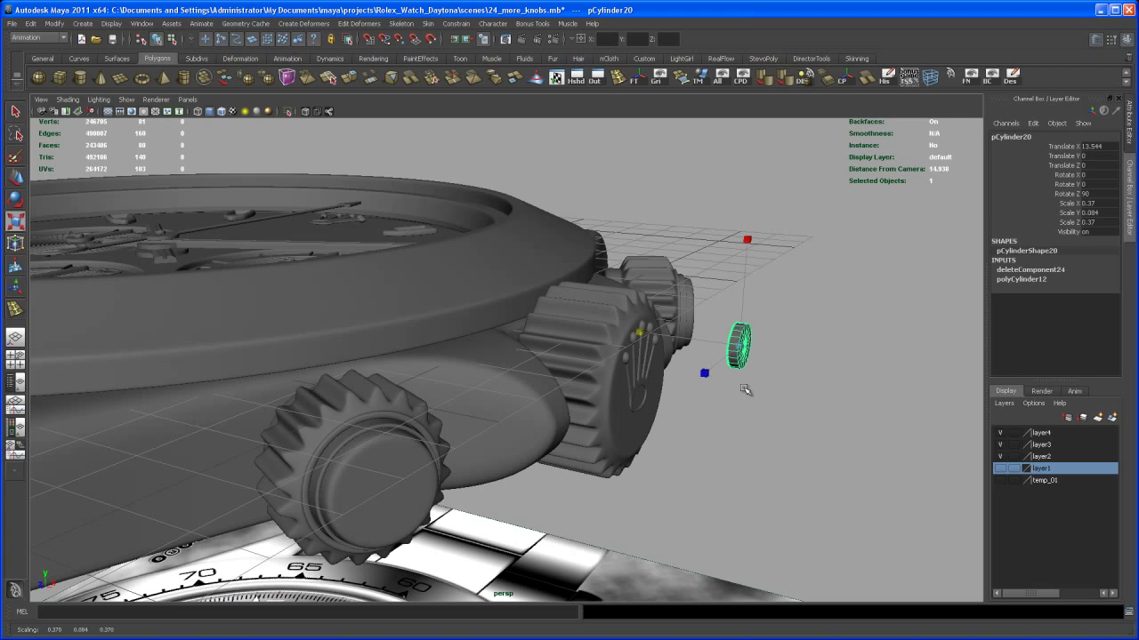
# Step: In the side view, move the disc down below the crown emblem to Translate Y of about -1.659
pyautogui.press('space')
pyautogui.press('space')
pyautogui.keyDown('alt'); pyautogui.moveTo(596, 344); pyautogui.dragTo(623, 354, button='middle'); pyautogui.keyUp('alt')
pyautogui.press('w')
pyautogui.keyDown('alt'); pyautogui.moveTo(596, 311); pyautogui.dragTo(604, 343, button='middle'); pyautogui.keyUp('alt')
pyautogui.moveTo(536, 171); pyautogui.dragTo(537, 343)
pyautogui.keyDown('alt'); pyautogui.moveTo(537, 342); pyautogui.dragTo(539, 394, button='right'); pyautogui.keyUp('alt')
pyautogui.moveTo(539, 322); pyautogui.dragTo(540, 361)
# Step: Shrink the disc to about 0.19 in X and Z and lower it to Translate Y of about -1.717
pyautogui.press('r')
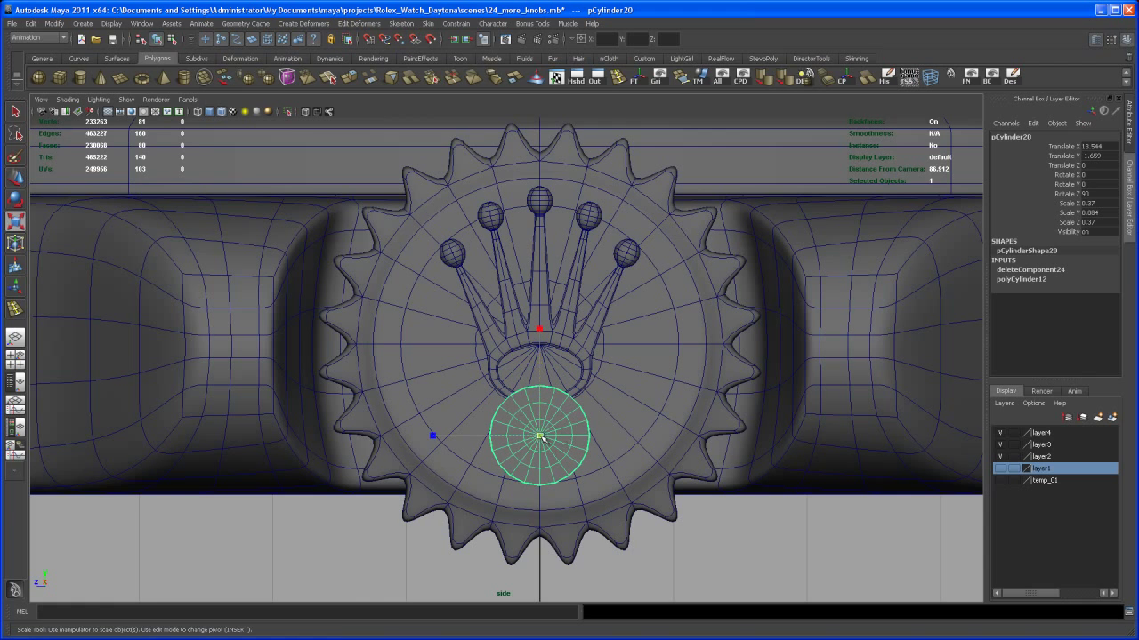
pyautogui.moveTo(540, 437); pyautogui.dragTo(522, 457)
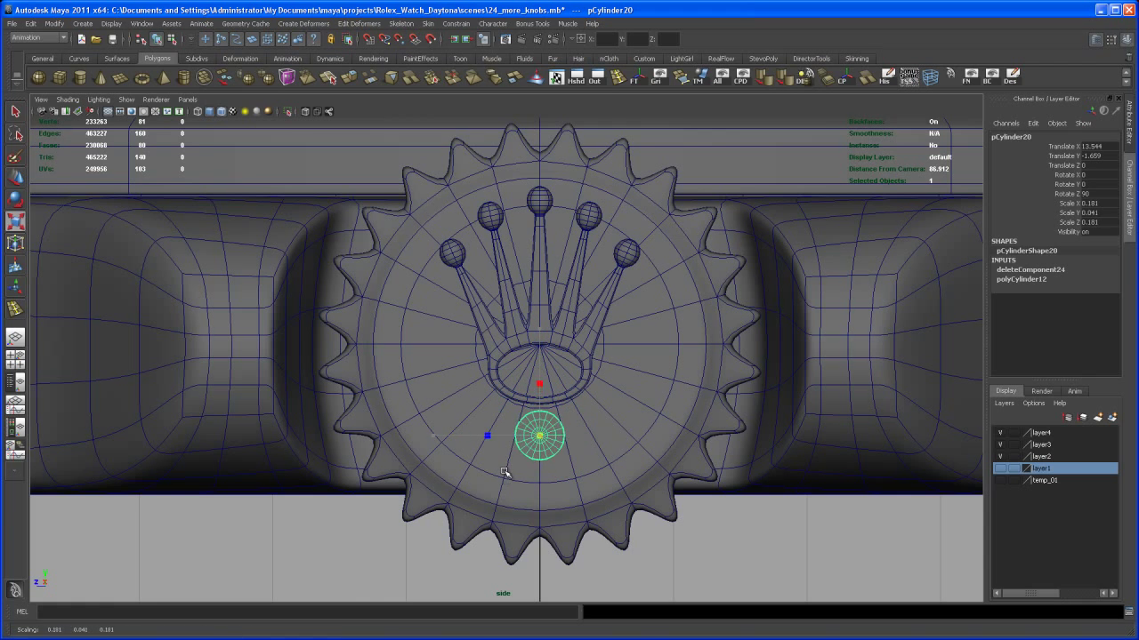
pyautogui.press('w')
pyautogui.moveTo(540, 363); pyautogui.dragTo(540, 373)
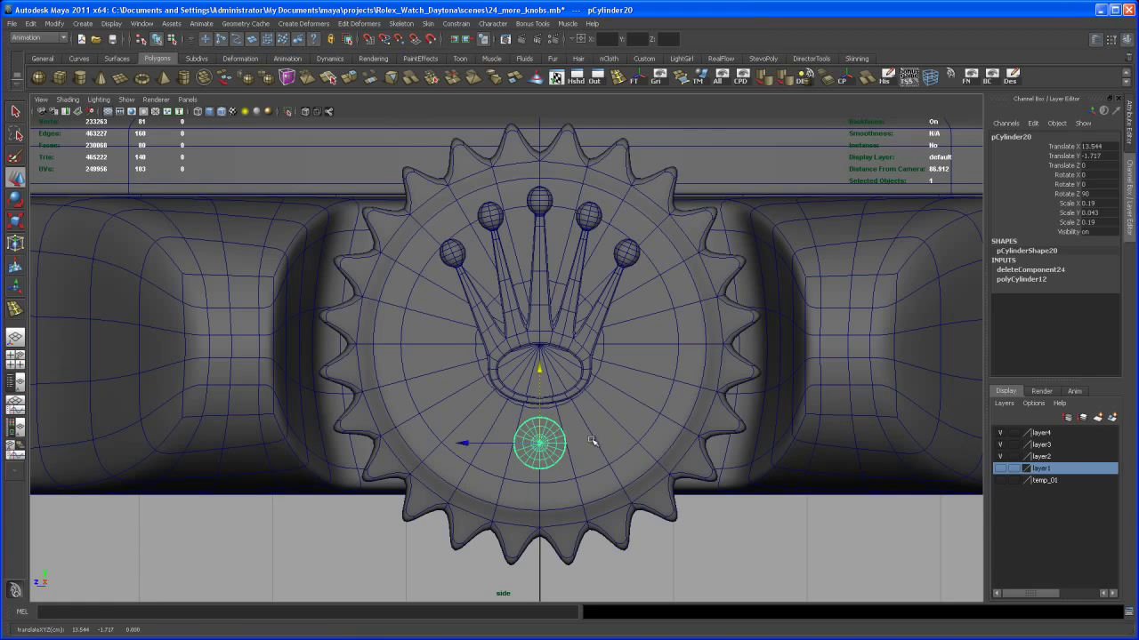
pyautogui.keyDown('alt'); pyautogui.moveTo(543, 442); pyautogui.dragTo(630, 406, button='middle'); pyautogui.keyUp('alt')
pyautogui.keyDown('alt'); pyautogui.moveTo(630, 405); pyautogui.dragTo(718, 479, button='right'); pyautogui.keyUp('alt')
pyautogui.keyDown('alt'); pyautogui.moveTo(717, 479); pyautogui.dragTo(651, 477, button='middle'); pyautogui.keyUp('alt')
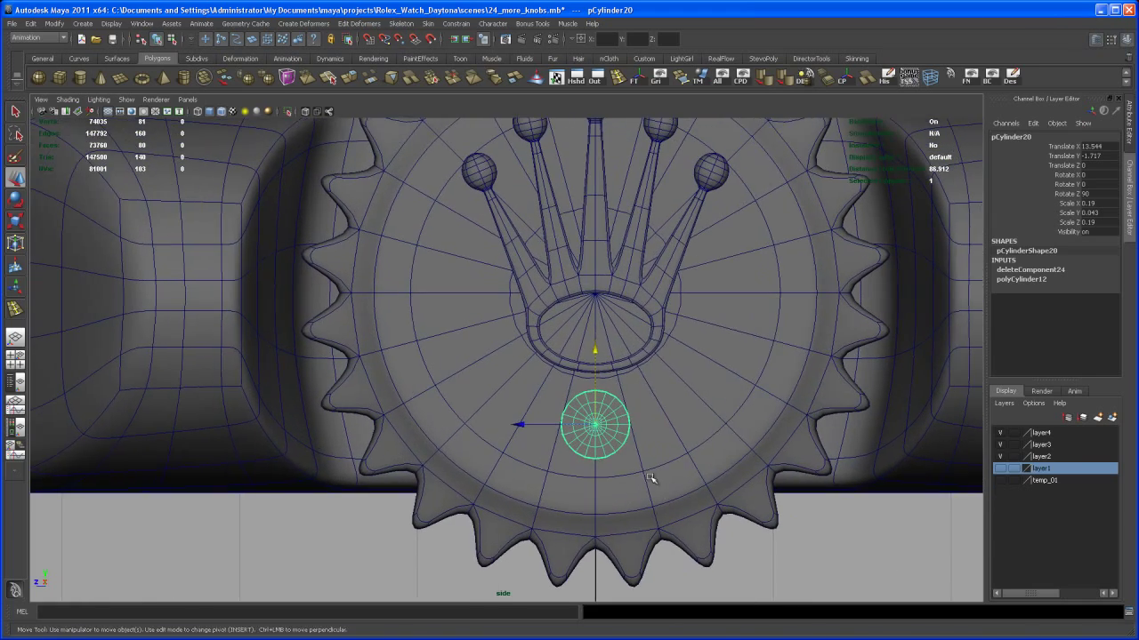
# Step: Return to the perspective view and turn on smooth mesh preview for the disc
pyautogui.press('space')
pyautogui.press('space')
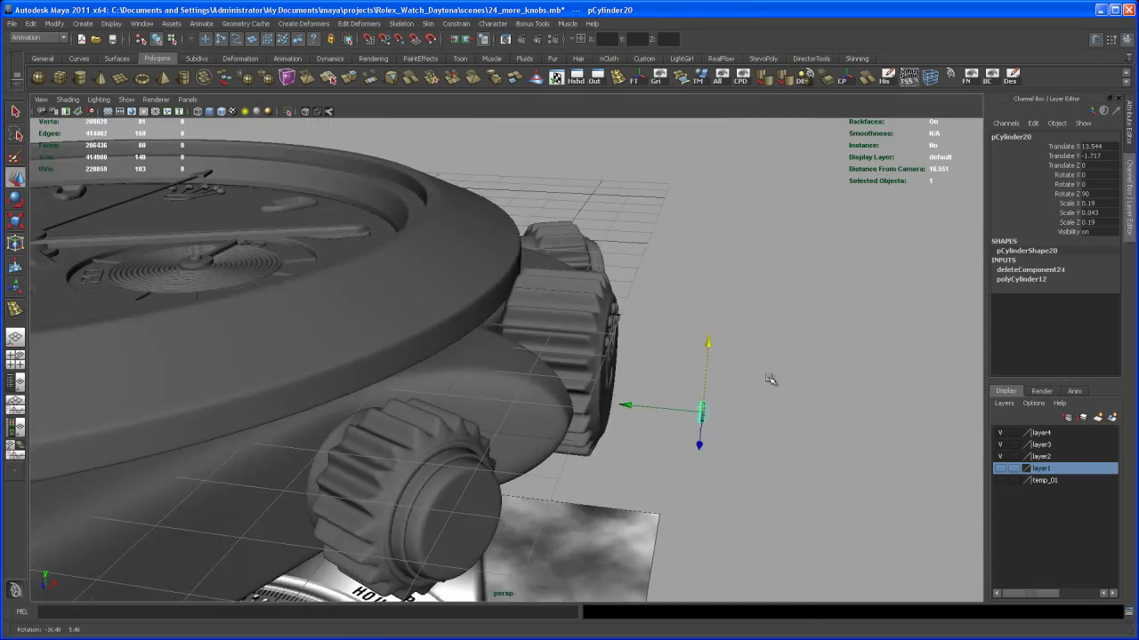
pyautogui.keyDown('alt'); pyautogui.moveTo(836, 460); pyautogui.dragTo(735, 507); pyautogui.keyUp('alt')
pyautogui.press('3')
pyautogui.keyDown('alt'); pyautogui.moveTo(786, 460); pyautogui.dragTo(750, 455); pyautogui.keyUp('alt')
pyautogui.keyDown('alt'); pyautogui.moveTo(750, 454); pyautogui.dragTo(549, 386, button='middle'); pyautogui.keyUp('alt')
pyautogui.keyDown('alt'); pyautogui.moveTo(549, 386); pyautogui.dragTo(664, 472, button='right'); pyautogui.keyUp('alt')
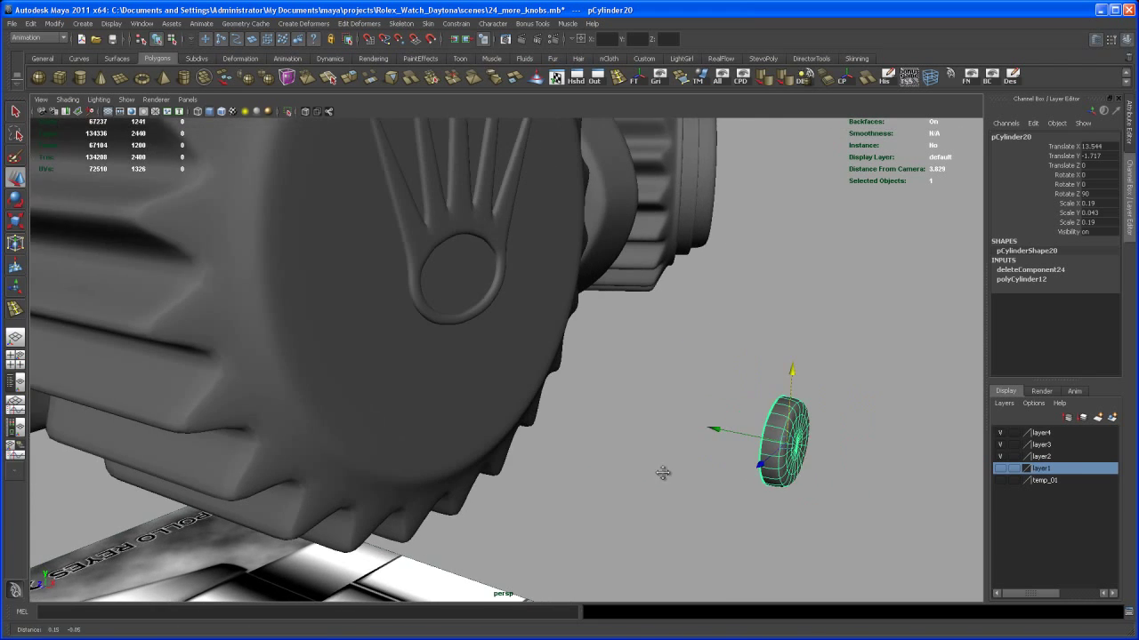
pyautogui.keyDown('alt'); pyautogui.moveTo(664, 473); pyautogui.dragTo(638, 451, button='middle'); pyautogui.keyUp('alt')
# Step: Flatten the disc to Scale Y of about 0.029 and move it onto the large knob's face at Translate X of about 11.864
pyautogui.press('r')
pyautogui.moveTo(658, 416); pyautogui.dragTo(402, 337)
pyautogui.press('w')
pyautogui.keyDown('alt'); pyautogui.moveTo(474, 375); pyautogui.dragTo(438, 362); pyautogui.keyUp('alt')
pyautogui.keyDown('alt'); pyautogui.moveTo(438, 361); pyautogui.dragTo(623, 518, button='right'); pyautogui.keyUp('alt')
pyautogui.keyDown('alt'); pyautogui.moveTo(583, 472); pyautogui.dragTo(464, 471); pyautogui.keyUp('alt')
pyautogui.click(734, 484)
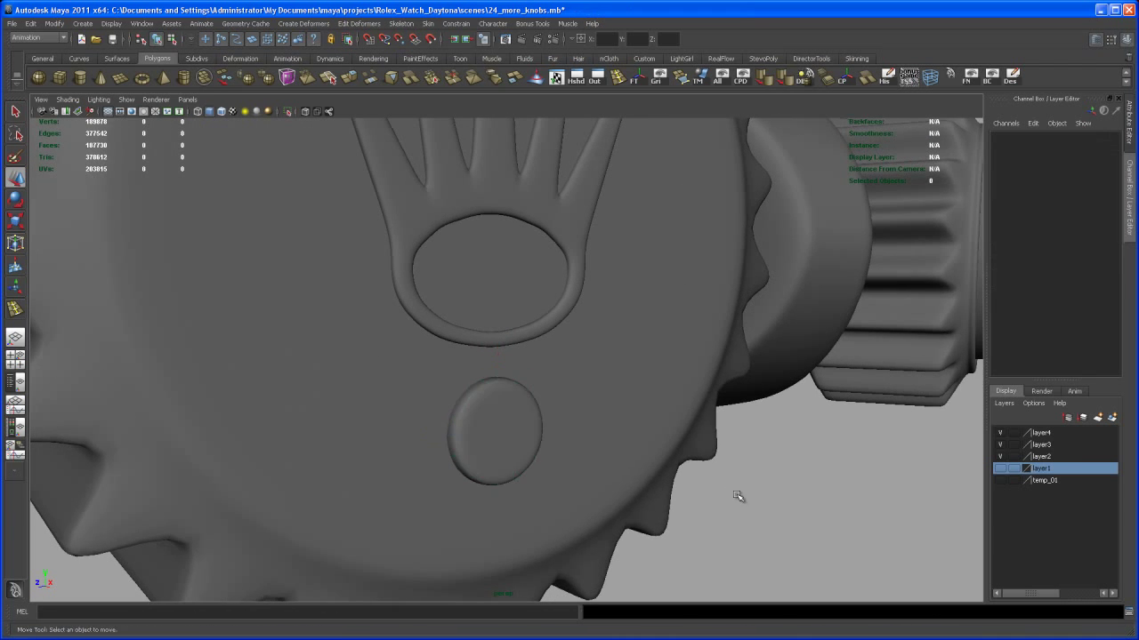
# Step: Fine-tune the disc against the large knob's face to Scale Y of about 0.027 and Translate X of about 11.86
pyautogui.keyDown('alt'); pyautogui.moveTo(744, 494); pyautogui.dragTo(724, 501); pyautogui.keyUp('alt')
pyautogui.keyDown('alt'); pyautogui.moveTo(713, 481); pyautogui.dragTo(615, 396, button='right'); pyautogui.keyUp('alt')
pyautogui.keyDown('alt'); pyautogui.moveTo(612, 386); pyautogui.dragTo(520, 425, button='middle'); pyautogui.keyUp('alt')
pyautogui.keyDown('alt'); pyautogui.moveTo(614, 432); pyautogui.dragTo(1023, 465); pyautogui.keyUp('alt')
pyautogui.keyDown('alt'); pyautogui.moveTo(805, 450); pyautogui.dragTo(625, 443, button='middle'); pyautogui.keyUp('alt')
pyautogui.keyDown('alt'); pyautogui.moveTo(626, 443); pyautogui.dragTo(734, 415); pyautogui.keyUp('alt')
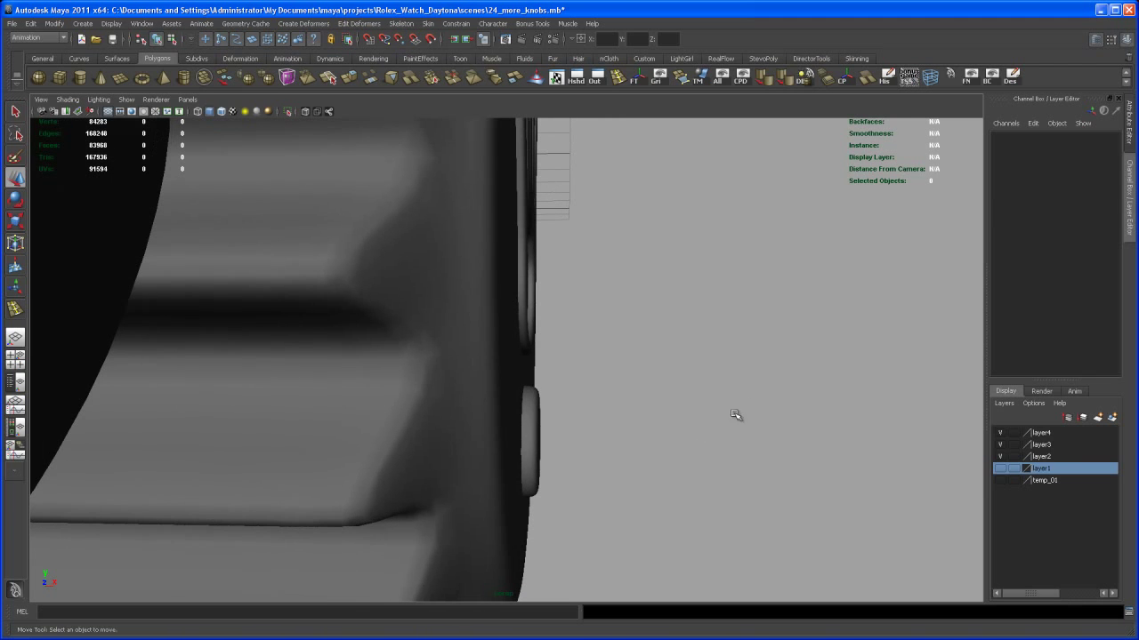
pyautogui.click(530, 440)
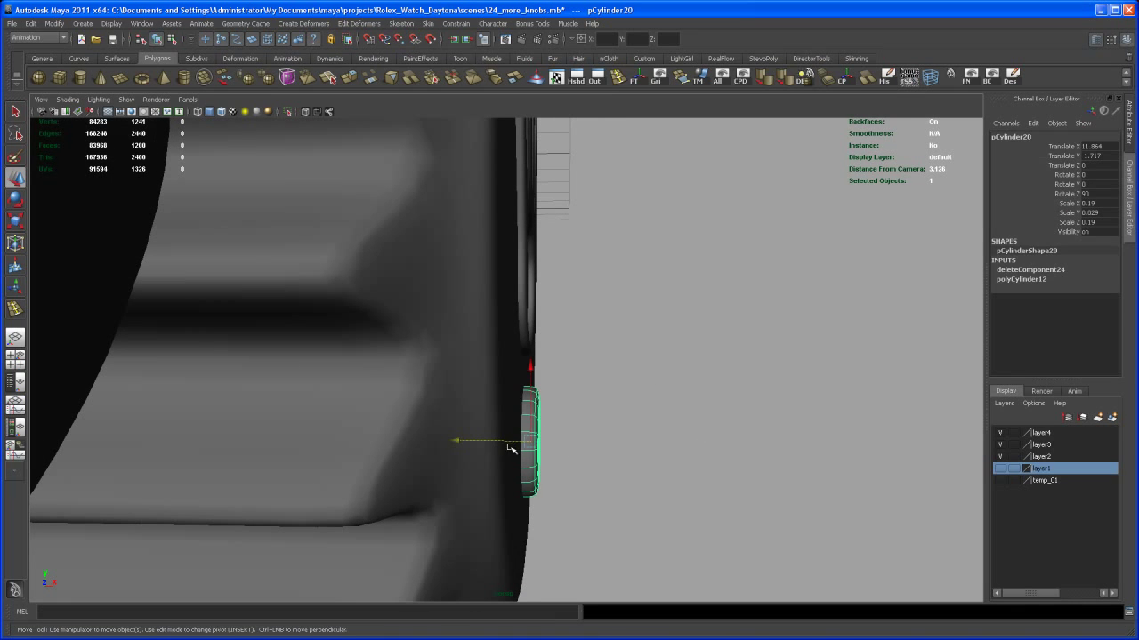
pyautogui.press('r')
pyautogui.moveTo(427, 442); pyautogui.dragTo(428, 443)
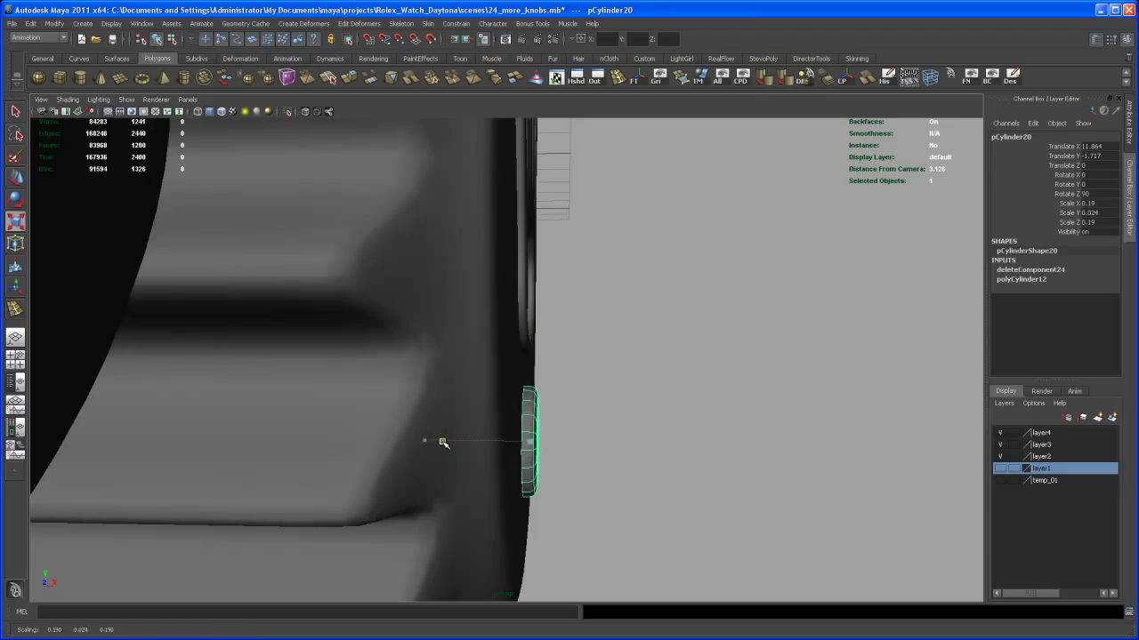
pyautogui.press('w')
pyautogui.moveTo(472, 441); pyautogui.dragTo(475, 441)
pyautogui.keyDown('alt'); pyautogui.moveTo(580, 427); pyautogui.dragTo(647, 434); pyautogui.keyUp('alt')
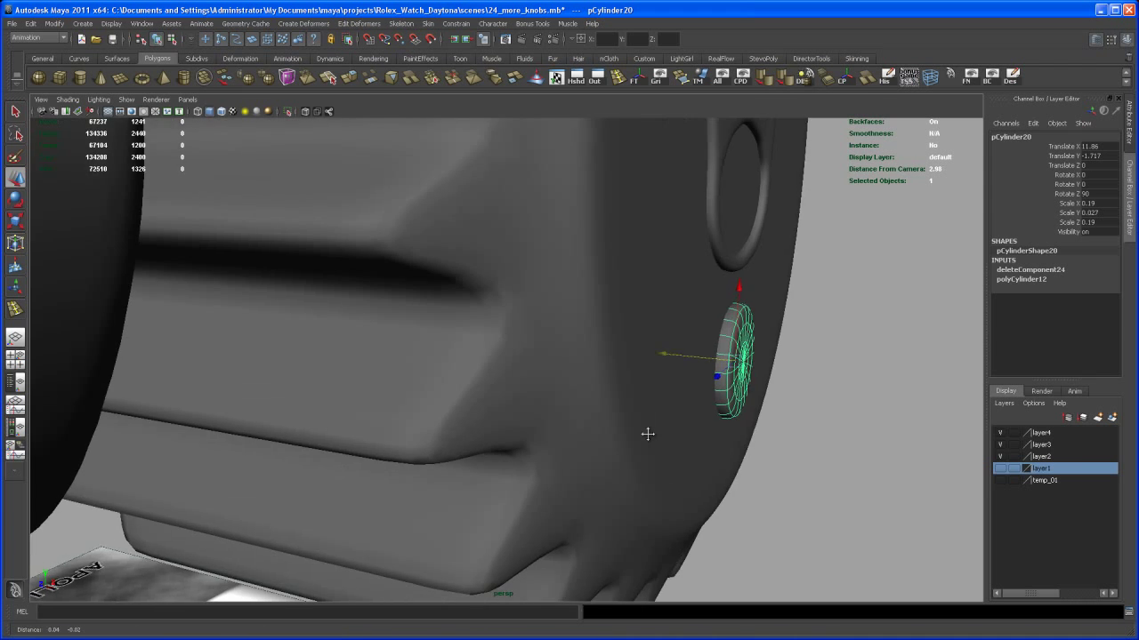
# Step: Move the crown emblem slightly down toward the disc, to Translate Y of about -0.639
pyautogui.keyDown('alt'); pyautogui.moveTo(653, 345); pyautogui.dragTo(560, 347, button='middle'); pyautogui.keyUp('alt')
pyautogui.keyDown('alt'); pyautogui.moveTo(390, 415); pyautogui.dragTo(285, 446, button='middle'); pyautogui.keyUp('alt')
pyautogui.keyDown('alt'); pyautogui.moveTo(284, 446); pyautogui.dragTo(501, 490); pyautogui.keyUp('alt')
pyautogui.keyDown('alt'); pyautogui.moveTo(501, 490); pyautogui.dragTo(480, 498, button='middle'); pyautogui.keyUp('alt')
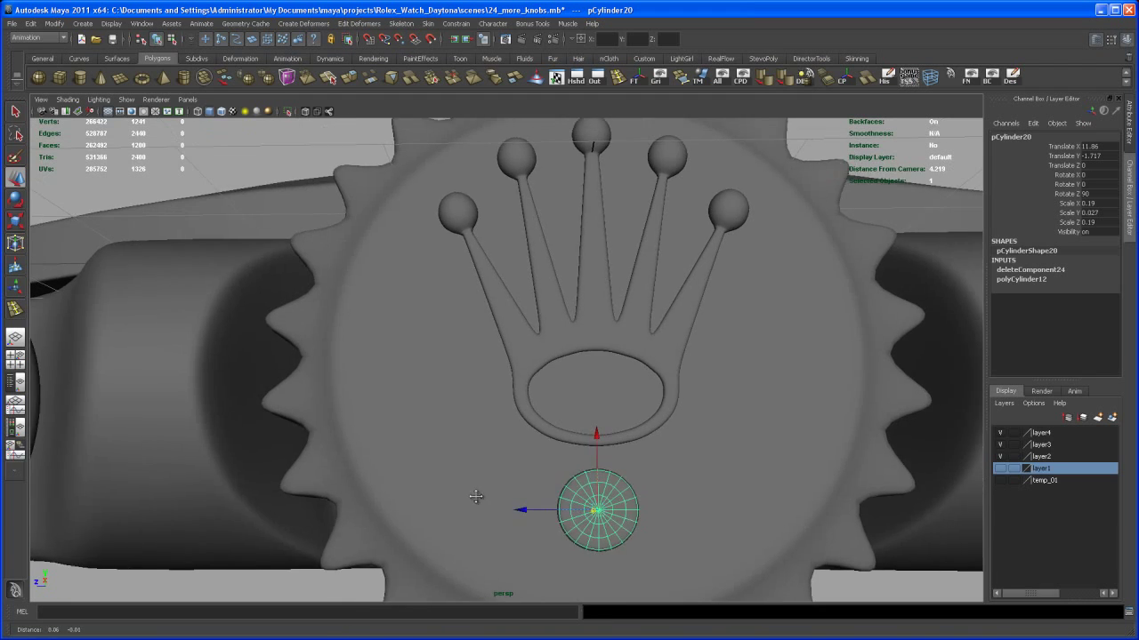
pyautogui.keyDown('alt'); pyautogui.moveTo(480, 498); pyautogui.dragTo(551, 399, button='right'); pyautogui.keyUp('alt')
pyautogui.keyDown('alt'); pyautogui.moveTo(552, 398); pyautogui.dragTo(521, 454, button='middle'); pyautogui.keyUp('alt')
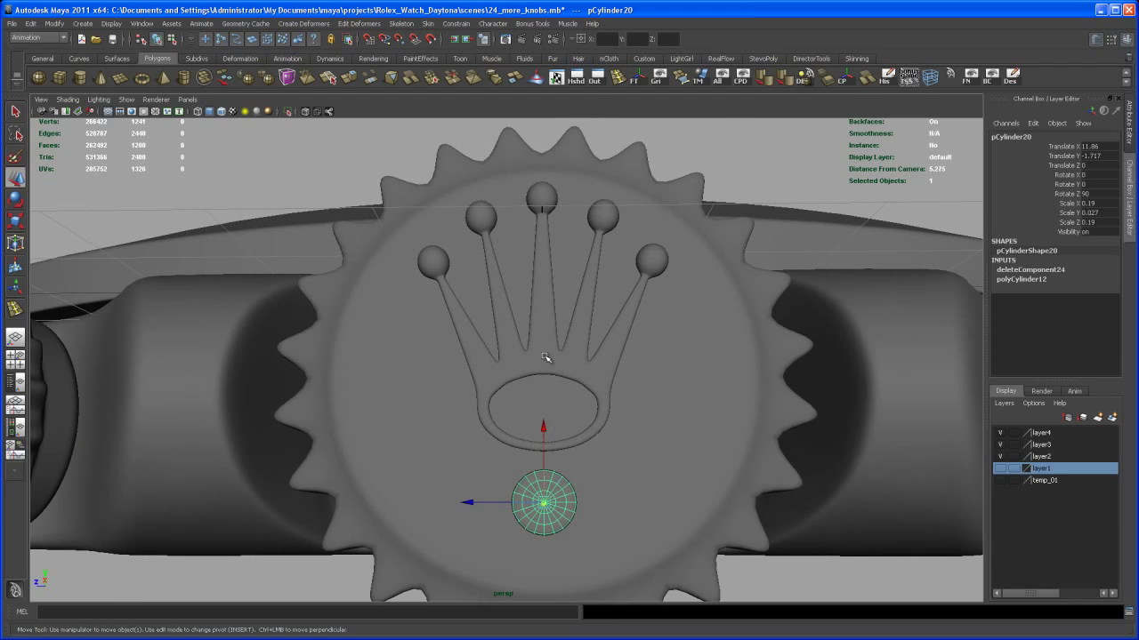
pyautogui.click(546, 360)
pyautogui.moveTo(544, 389); pyautogui.dragTo(546, 394)
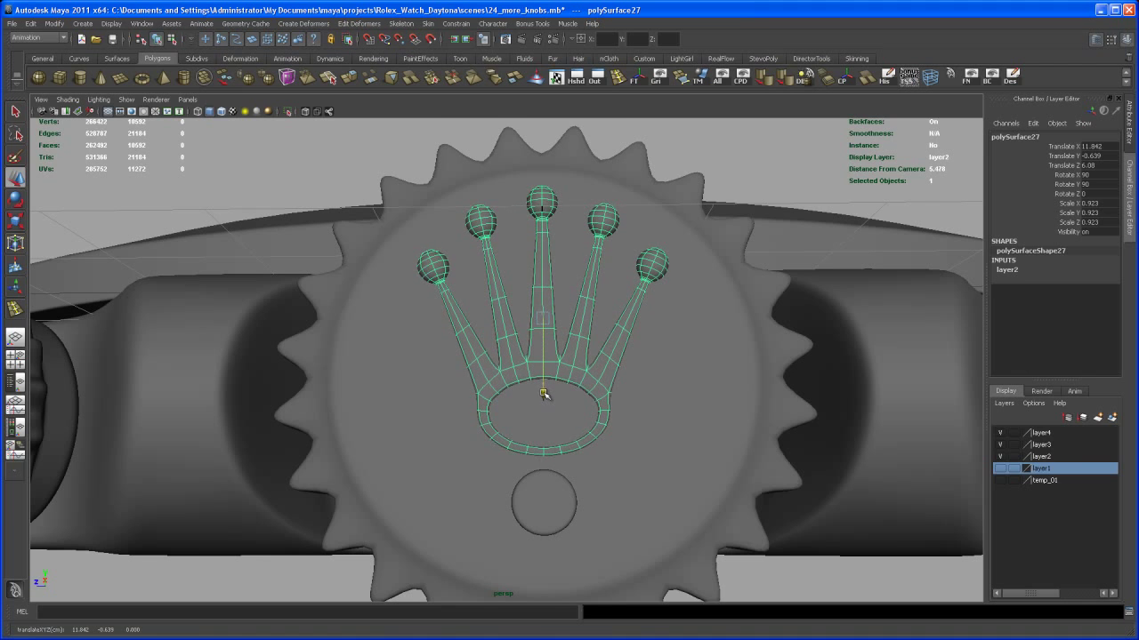
pyautogui.keyDown('alt'); pyautogui.moveTo(557, 508); pyautogui.dragTo(578, 464, button='middle'); pyautogui.keyUp('alt')
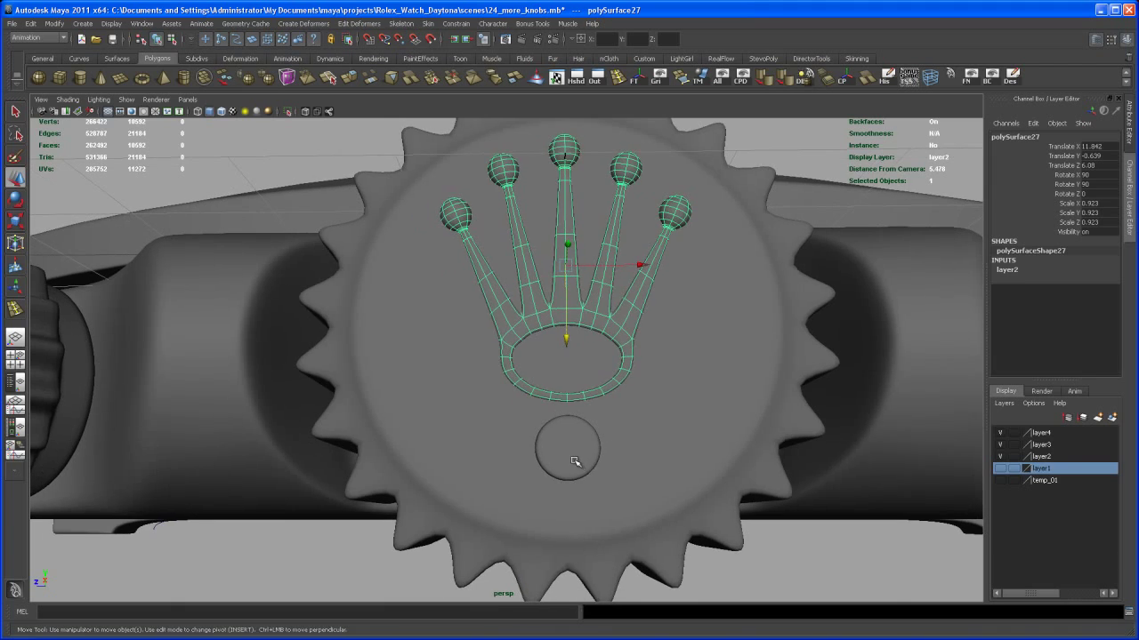
# Step: Freeze the transformations of the disc below the crown emblem
pyautogui.click(575, 461)
pyautogui.press('space')
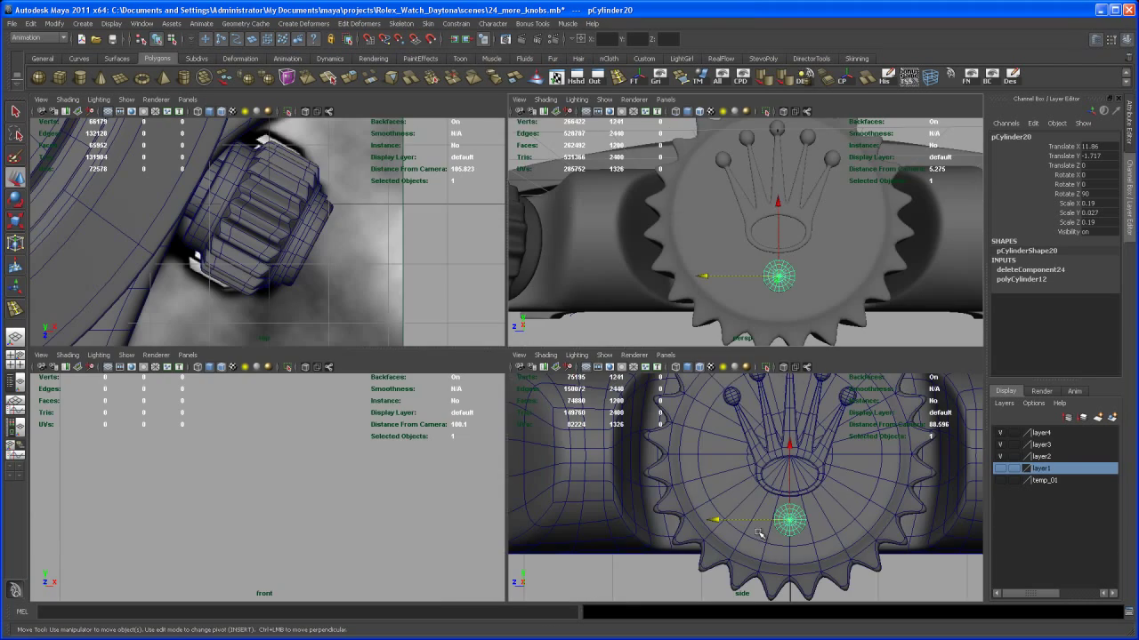
pyautogui.press('space')
pyautogui.keyDown('alt'); pyautogui.moveTo(682, 521); pyautogui.dragTo(646, 518, button='middle'); pyautogui.keyUp('alt')
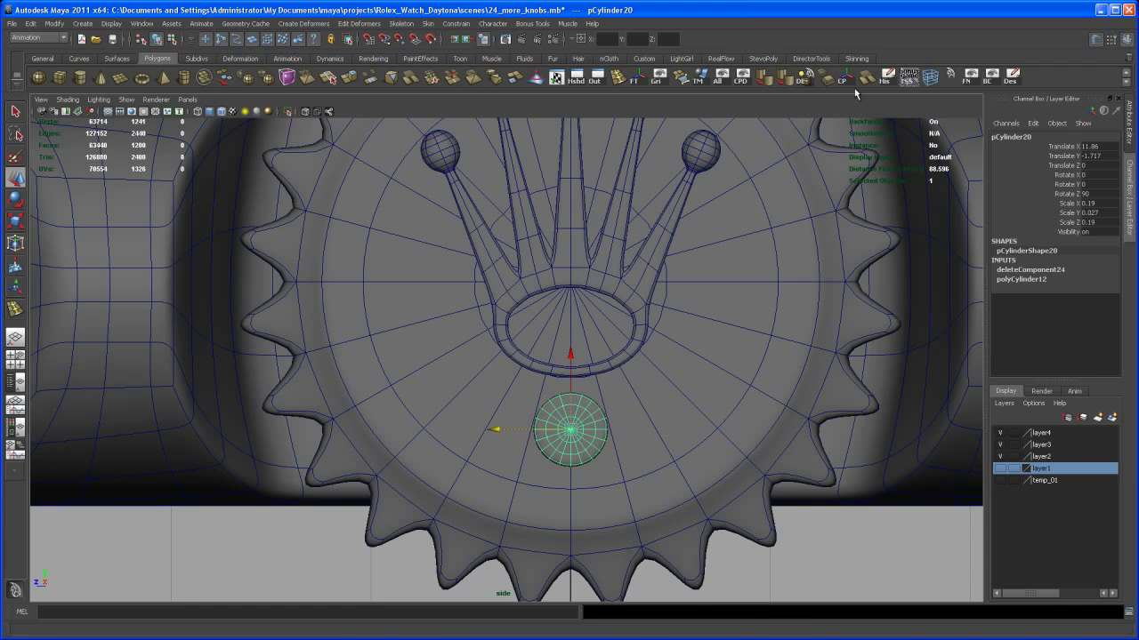
pyautogui.click(634, 80)
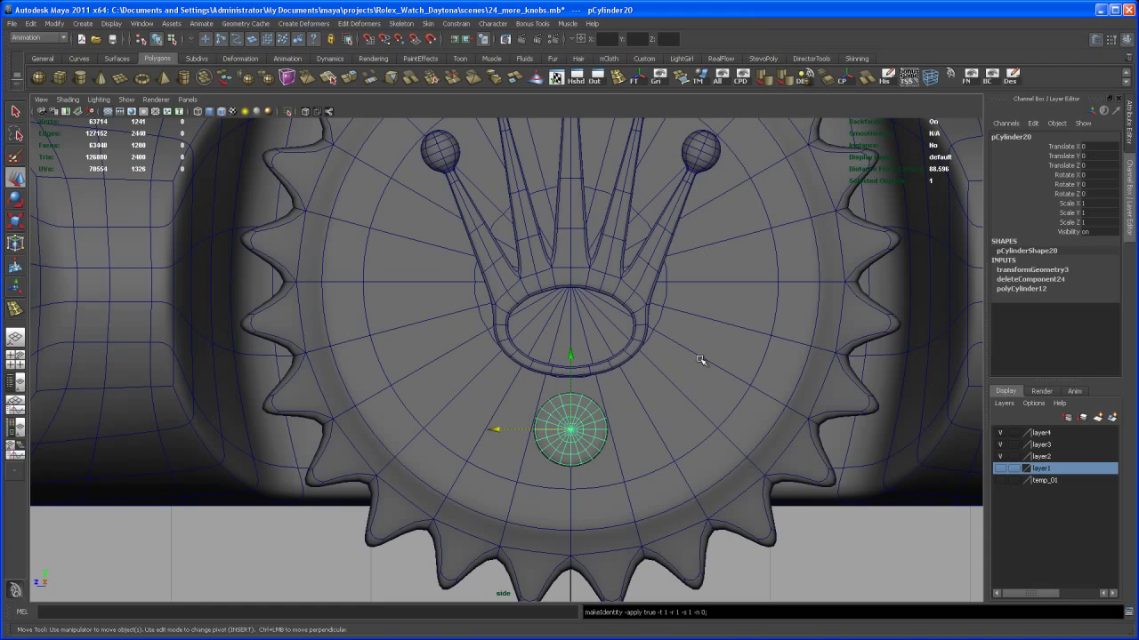
# Step: Duplicate the disc, move the copy to Translate Z of about 0.377 and scale it uniformly to about 0.737
pyautogui.hotkey('ctrl', 'd')
pyautogui.moveTo(497, 430); pyautogui.dragTo(424, 431)
pyautogui.press('r')
pyautogui.press('w')
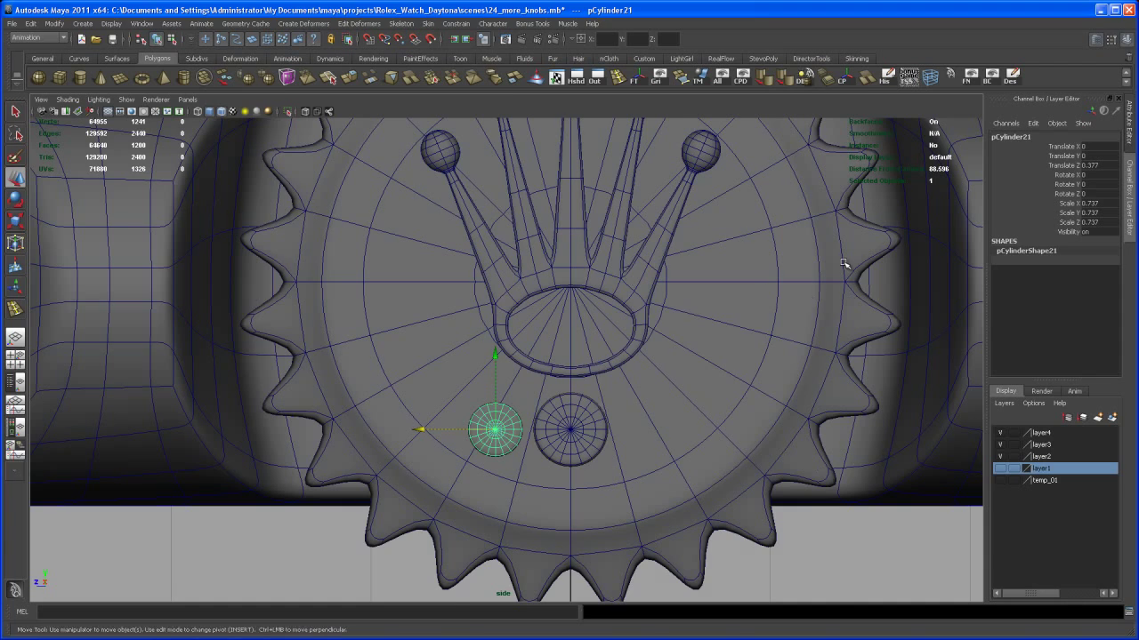
# Step: In the perspective view, adjust the small disc's thickness to Scale X of about 0.899 and its depth to Translate X of about -0.004
pyautogui.press('space')
pyautogui.press('space')
pyautogui.keyDown('alt'); pyautogui.moveTo(709, 332); pyautogui.dragTo(763, 346); pyautogui.keyUp('alt')
pyautogui.keyDown('alt'); pyautogui.moveTo(474, 375); pyautogui.dragTo(679, 338, button='middle'); pyautogui.keyUp('alt')
pyautogui.keyDown('alt'); pyautogui.moveTo(640, 383); pyautogui.dragTo(739, 434, button='right'); pyautogui.keyUp('alt')
pyautogui.keyDown('alt'); pyautogui.moveTo(667, 443); pyautogui.dragTo(673, 444, button='middle'); pyautogui.keyUp('alt')
pyautogui.keyDown('alt'); pyautogui.moveTo(673, 444); pyautogui.dragTo(704, 437); pyautogui.keyUp('alt')
pyautogui.keyDown('alt'); pyautogui.moveTo(655, 439); pyautogui.dragTo(645, 455, button='middle'); pyautogui.keyUp('alt')
pyautogui.moveTo(579, 406); pyautogui.dragTo(616, 409)
pyautogui.press('r')
pyautogui.press('w')
pyautogui.moveTo(578, 407); pyautogui.dragTo(525, 423)
pyautogui.keyDown('alt'); pyautogui.moveTo(595, 441); pyautogui.dragTo(555, 441, button='middle'); pyautogui.keyUp('alt')
pyautogui.moveTo(555, 442)
pyautogui.keyDown('alt'); pyautogui.mouseDown(button='right')
pyautogui.moveTo(590, 466)
pyautogui.moveTo(543, 427)
pyautogui.mouseUp(button='right'); pyautogui.keyUp('alt')
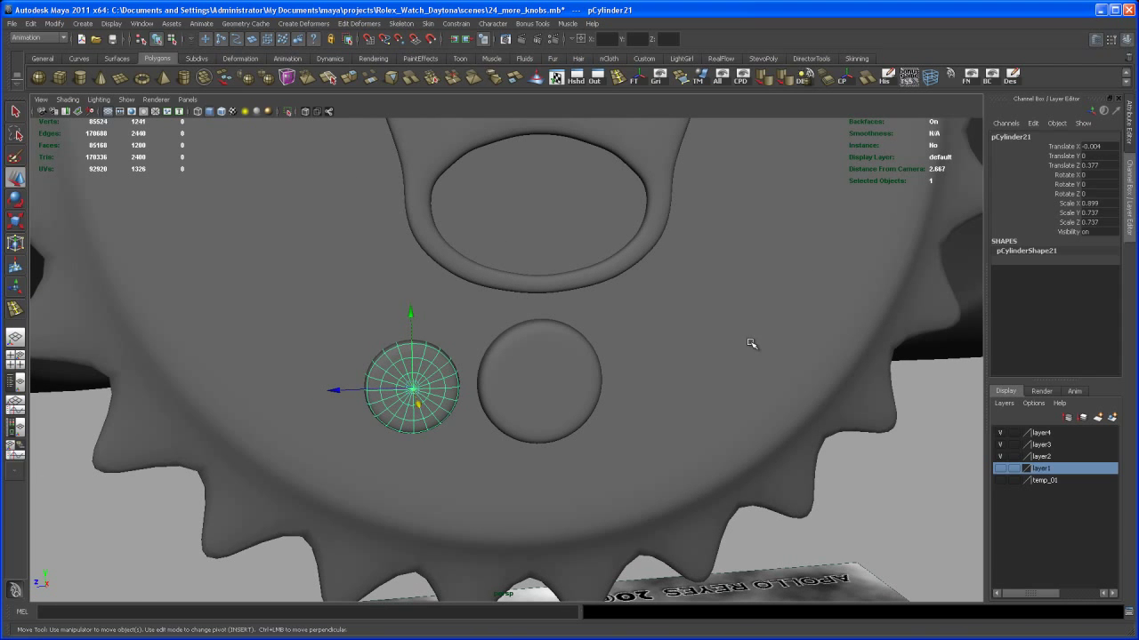
# Step: Duplicate the small disc and place the copy on the other side of the large disc at Translate Z -0.377
pyautogui.hotkey('ctrl', 'd')
pyautogui.moveTo(352, 389); pyautogui.dragTo(615, 379)
pyautogui.click(1104, 168)
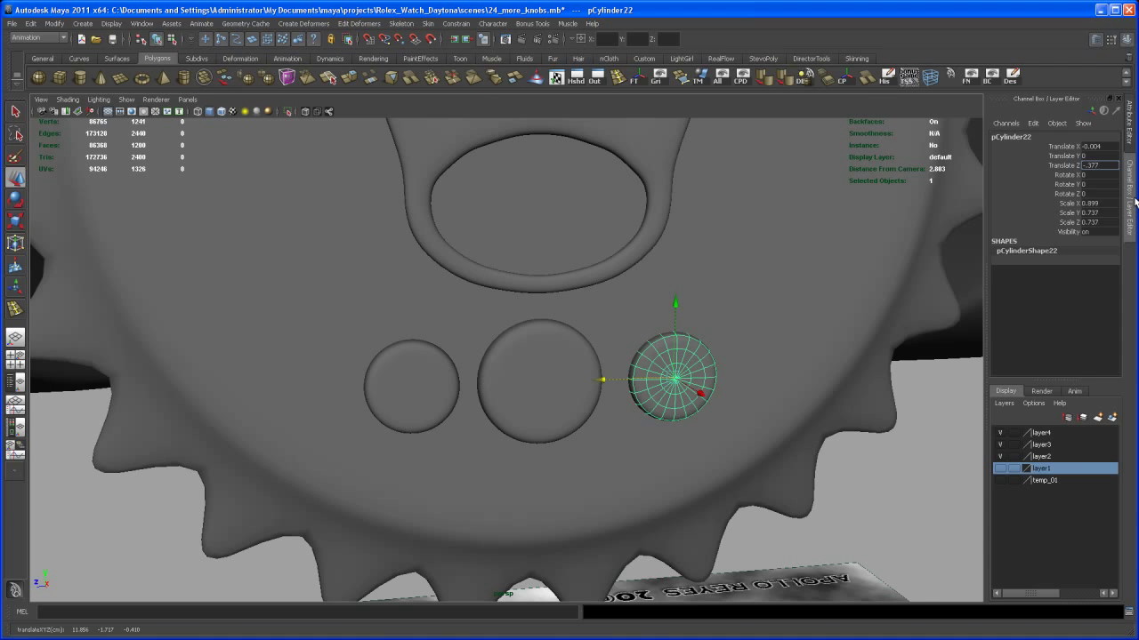
pyautogui.write('-.377')
pyautogui.press('Return')
pyautogui.keyDown('alt'); pyautogui.moveTo(676, 489); pyautogui.dragTo(622, 468); pyautogui.keyUp('alt')
pyautogui.keyDown('alt'); pyautogui.moveTo(622, 468); pyautogui.dragTo(560, 458, button='right'); pyautogui.keyUp('alt')
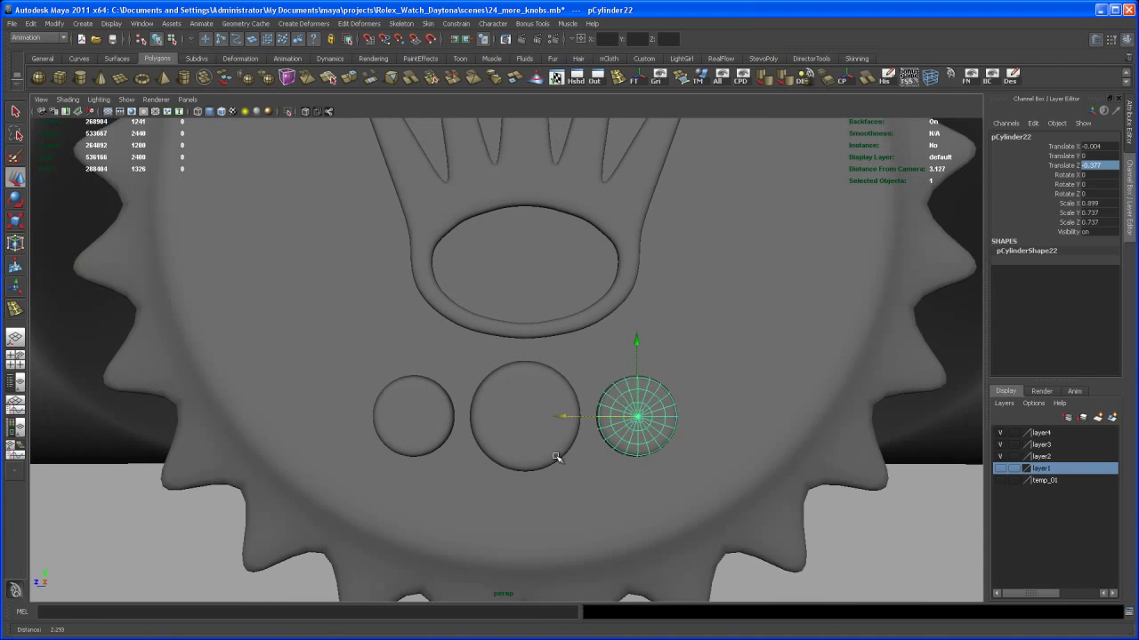
pyautogui.keyDown('alt'); pyautogui.moveTo(560, 458); pyautogui.dragTo(560, 451, button='middle'); pyautogui.keyUp('alt')
# Step: Examine the three dots below the crown in the side view and the whole watch case in the perspective view
pyautogui.press('space')
pyautogui.press('space')
pyautogui.press('space')
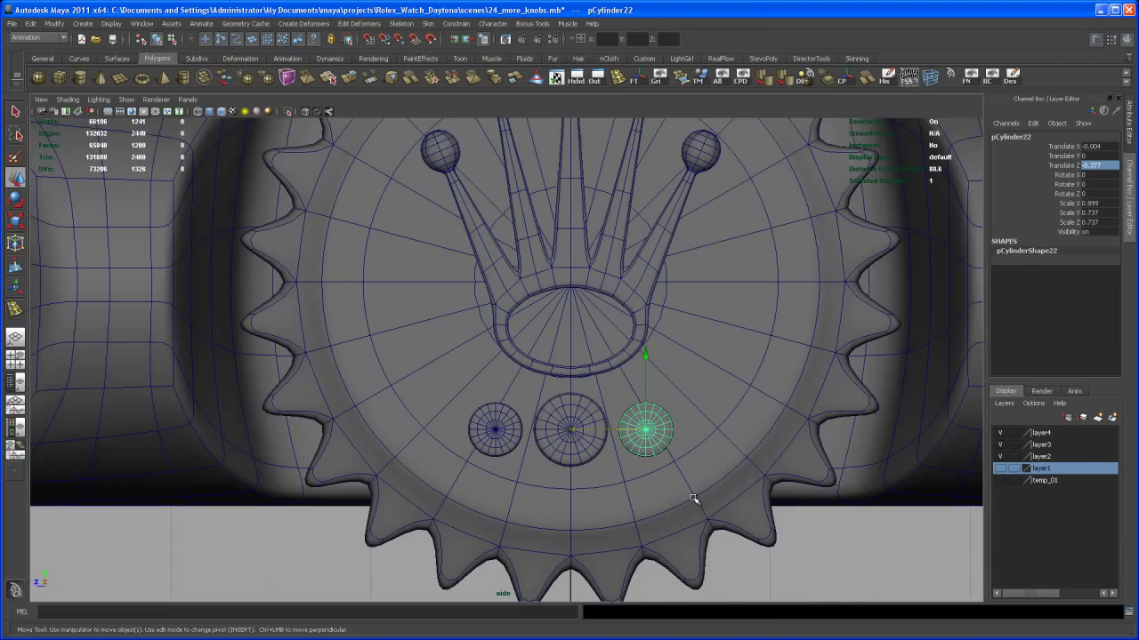
pyautogui.keyDown('alt'); pyautogui.moveTo(691, 525); pyautogui.dragTo(703, 495, button='middle'); pyautogui.keyUp('alt')
pyautogui.click(749, 506)
pyautogui.keyDown('alt'); pyautogui.moveTo(750, 507); pyautogui.dragTo(685, 482, button='right'); pyautogui.keyUp('alt')
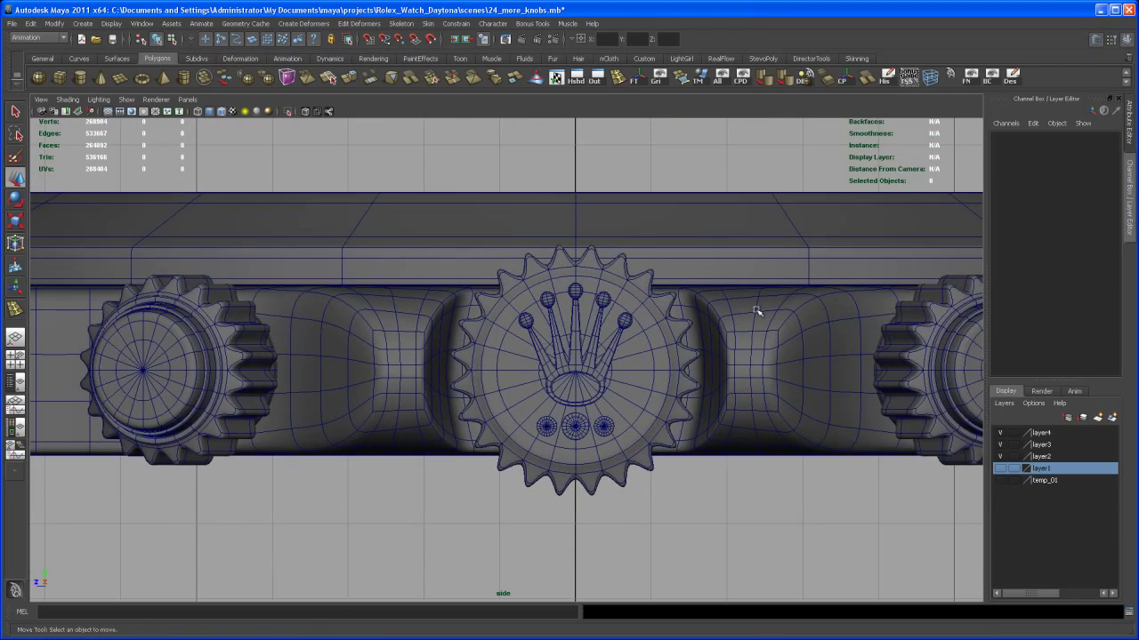
pyautogui.press('space')
pyautogui.press('space')
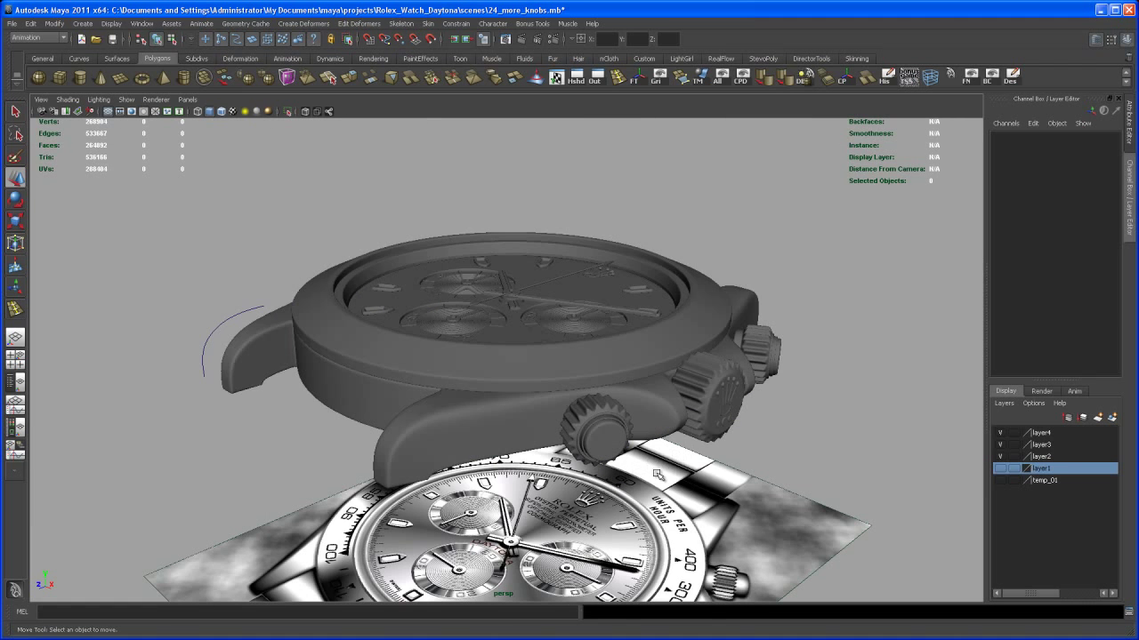
pyautogui.keyDown('alt'); pyautogui.moveTo(659, 481); pyautogui.dragTo(564, 416); pyautogui.keyUp('alt')
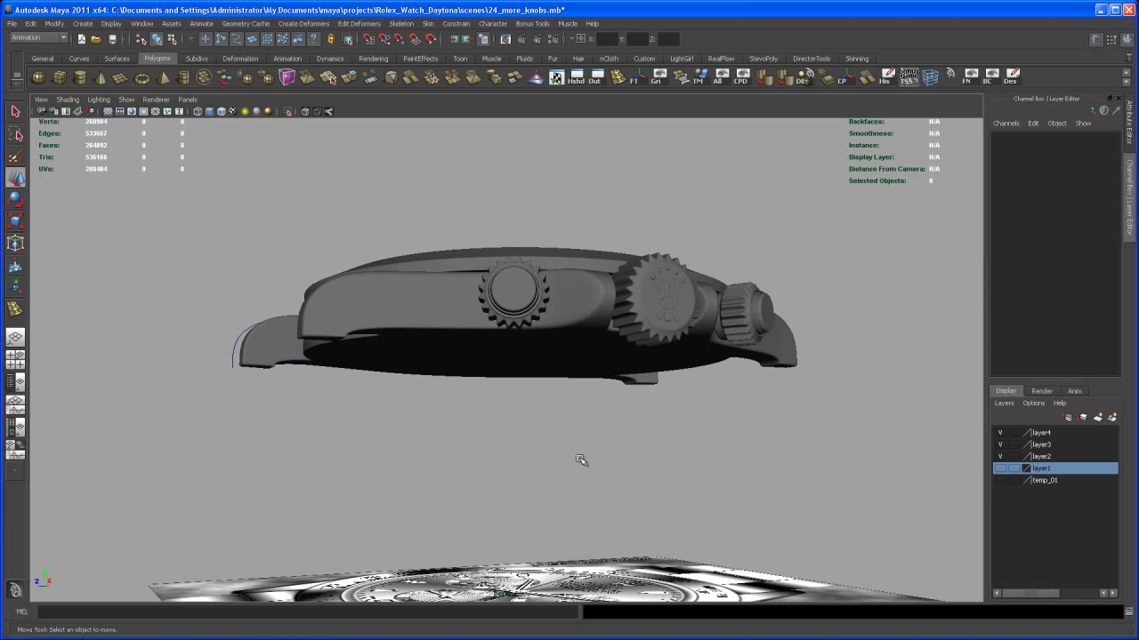
pyautogui.keyDown('alt'); pyautogui.moveTo(581, 460); pyautogui.dragTo(602, 466); pyautogui.keyUp('alt')
# Step: Check the shape of the watch's case back in the reference photo in Firefox, and return to Maya
pyautogui.hotkey('alt', 'Tab')
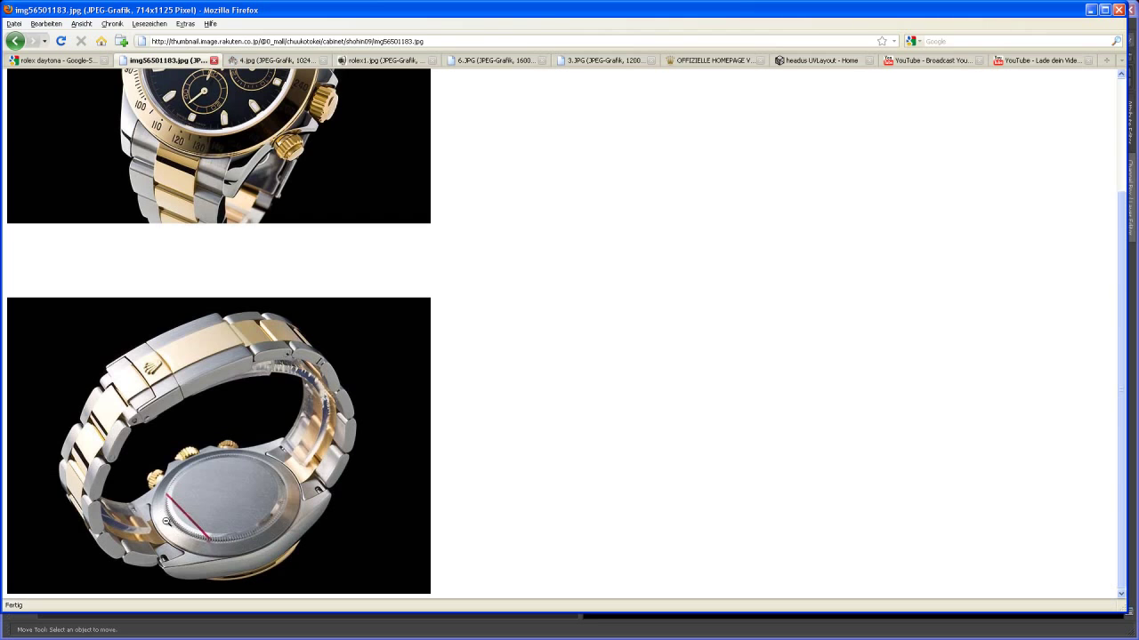
pyautogui.hotkey('alt', 'Tab')
pyautogui.moveTo(640, 421)
pyautogui.keyDown('alt'); pyautogui.mouseDown()
pyautogui.moveTo(640, 440)
pyautogui.moveTo(623, 417)
pyautogui.mouseUp(); pyautogui.keyUp('alt')
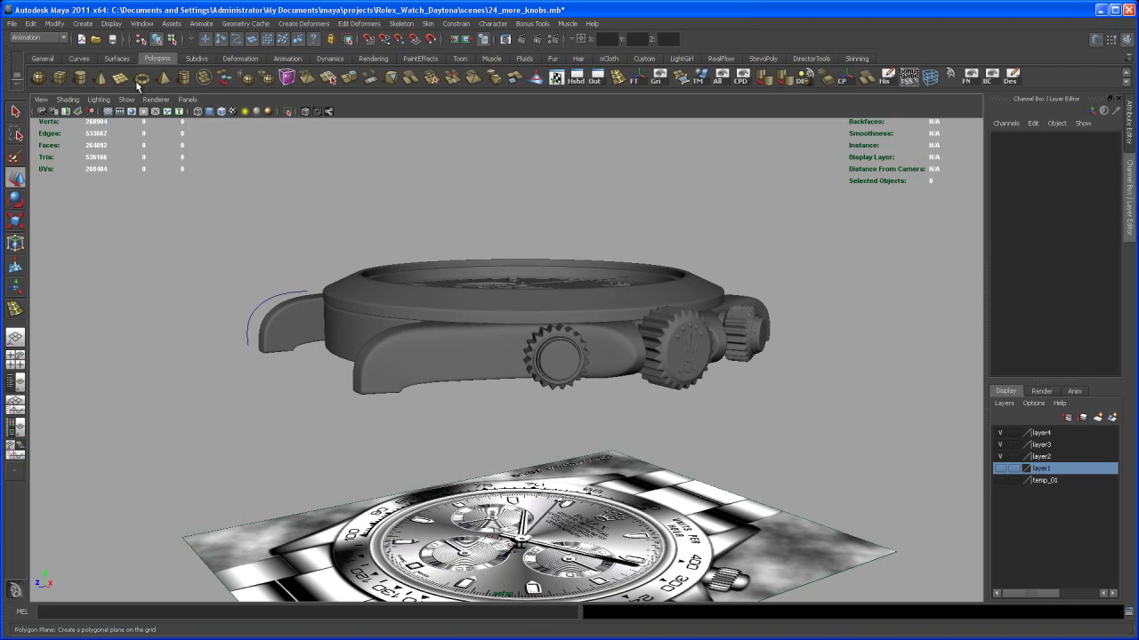
# Step: Create a polygon pipe and move it down beneath the watch case to Translate Y of about -3.4
pyautogui.click(183, 77)
pyautogui.keyDown('alt'); pyautogui.moveTo(569, 443); pyautogui.dragTo(562, 430, button='middle'); pyautogui.keyUp('alt')
pyautogui.keyDown('alt'); pyautogui.moveTo(562, 429); pyautogui.dragTo(558, 388); pyautogui.keyUp('alt')
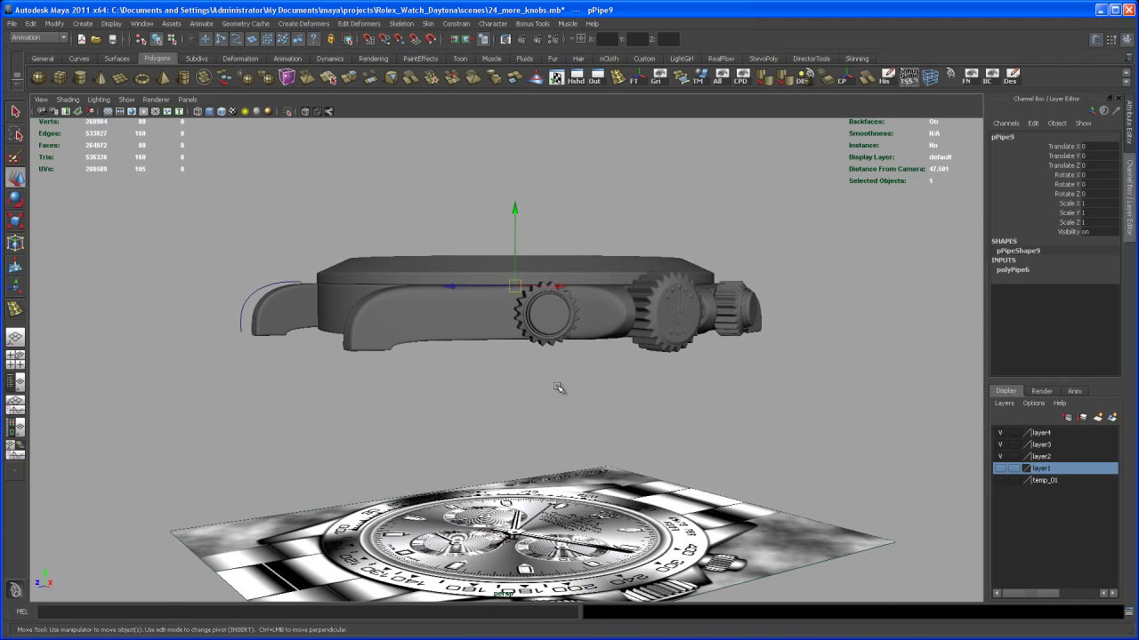
pyautogui.moveTo(515, 207); pyautogui.dragTo(516, 280)
pyautogui.keyDown('alt'); pyautogui.moveTo(539, 418); pyautogui.dragTo(529, 354); pyautogui.keyUp('alt')
pyautogui.keyDown('alt'); pyautogui.moveTo(529, 374); pyautogui.dragTo(552, 455, button='right'); pyautogui.keyUp('alt')
pyautogui.keyDown('alt'); pyautogui.moveTo(554, 456); pyautogui.dragTo(541, 462); pyautogui.keyUp('alt')
# Step: Enlarge the pipe uniformly to Scale X and Z of about 9.819 to approach the case's diameter
pyautogui.press('r')
pyautogui.moveTo(527, 410); pyautogui.dragTo(699, 328, button='middle')
pyautogui.keyDown('alt'); pyautogui.moveTo(699, 328); pyautogui.dragTo(509, 322); pyautogui.keyUp('alt')
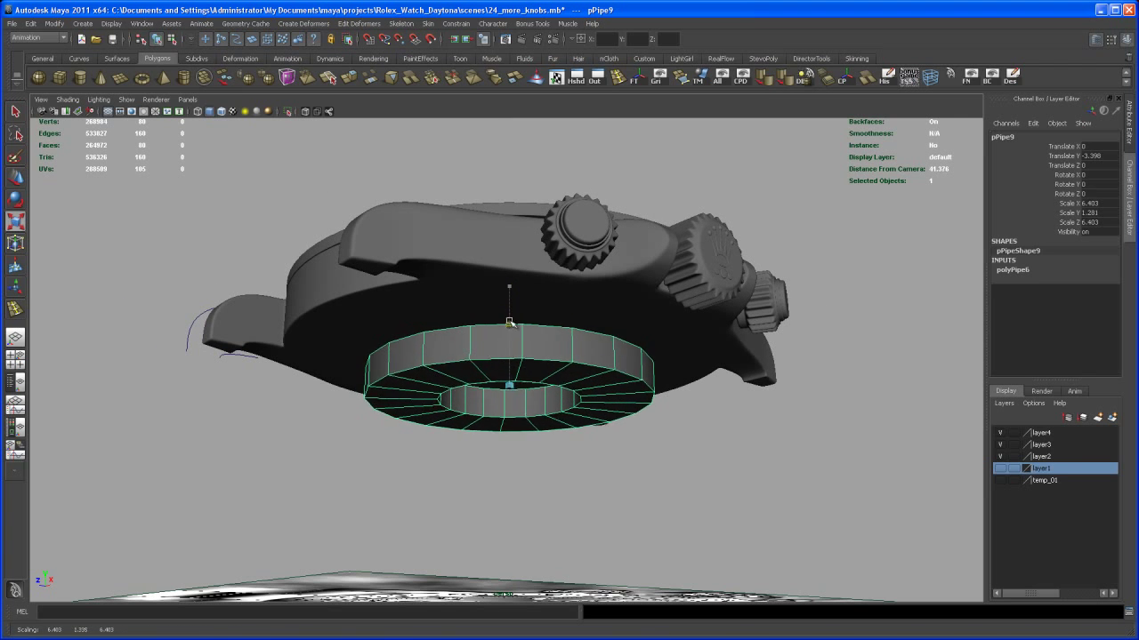
pyautogui.keyDown('alt'); pyautogui.moveTo(531, 405); pyautogui.dragTo(611, 330); pyautogui.keyUp('alt')
pyautogui.moveTo(612, 331); pyautogui.dragTo(618, 323, button='middle')
pyautogui.keyDown('alt'); pyautogui.moveTo(618, 323); pyautogui.dragTo(538, 346); pyautogui.keyUp('alt')
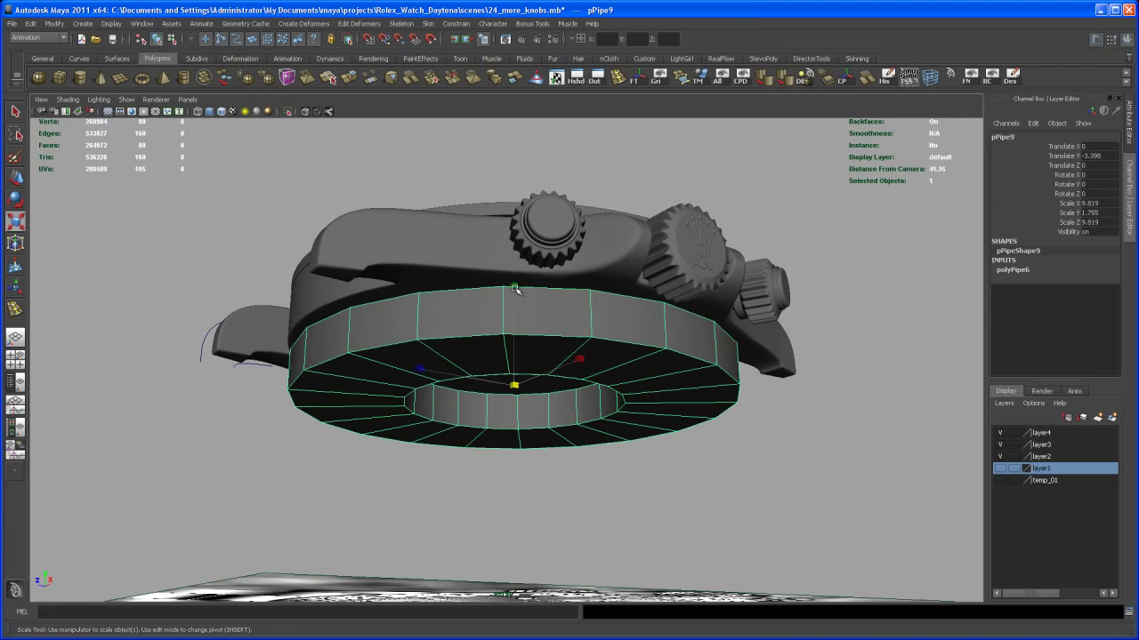
# Step: Flatten the pipe to Scale Y of about 0.302 and raise it toward the case at Translate Y of about -2.476
pyautogui.moveTo(514, 288); pyautogui.dragTo(514, 328)
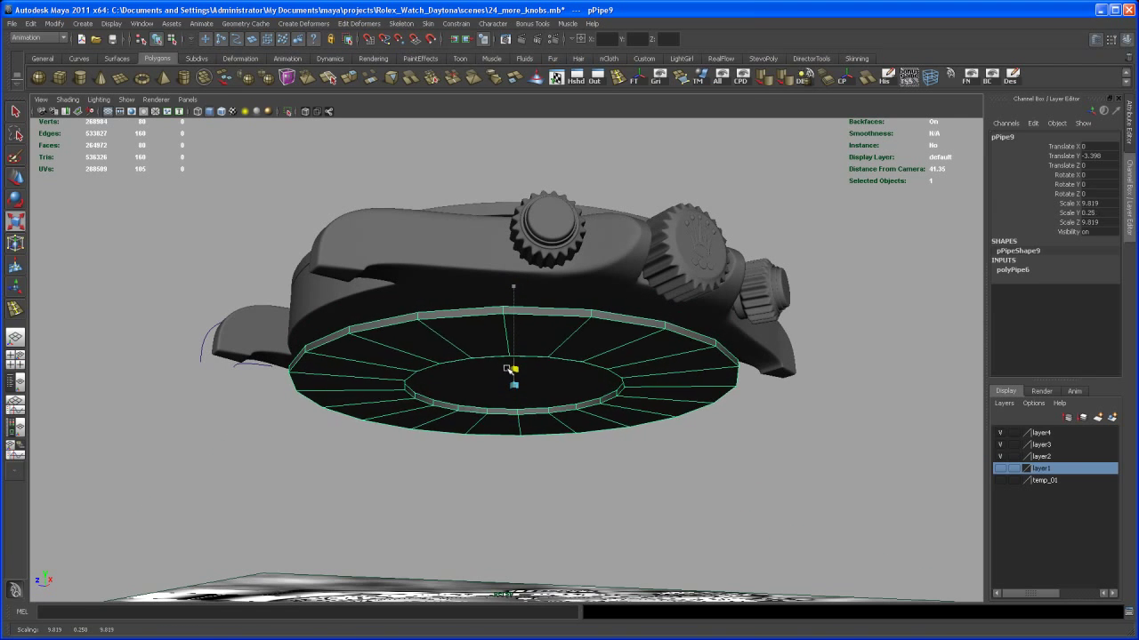
pyautogui.moveTo(507, 368); pyautogui.dragTo(507, 365)
pyautogui.keyDown('alt'); pyautogui.moveTo(519, 397); pyautogui.dragTo(519, 379); pyautogui.keyUp('alt')
pyautogui.keyDown('alt'); pyautogui.moveTo(518, 379); pyautogui.dragTo(557, 418, button='right'); pyautogui.keyUp('alt')
pyautogui.keyDown('alt'); pyautogui.moveTo(557, 419); pyautogui.dragTo(524, 433); pyautogui.keyUp('alt')
pyautogui.keyDown('alt'); pyautogui.moveTo(524, 432); pyautogui.dragTo(537, 444, button='right'); pyautogui.keyUp('alt')
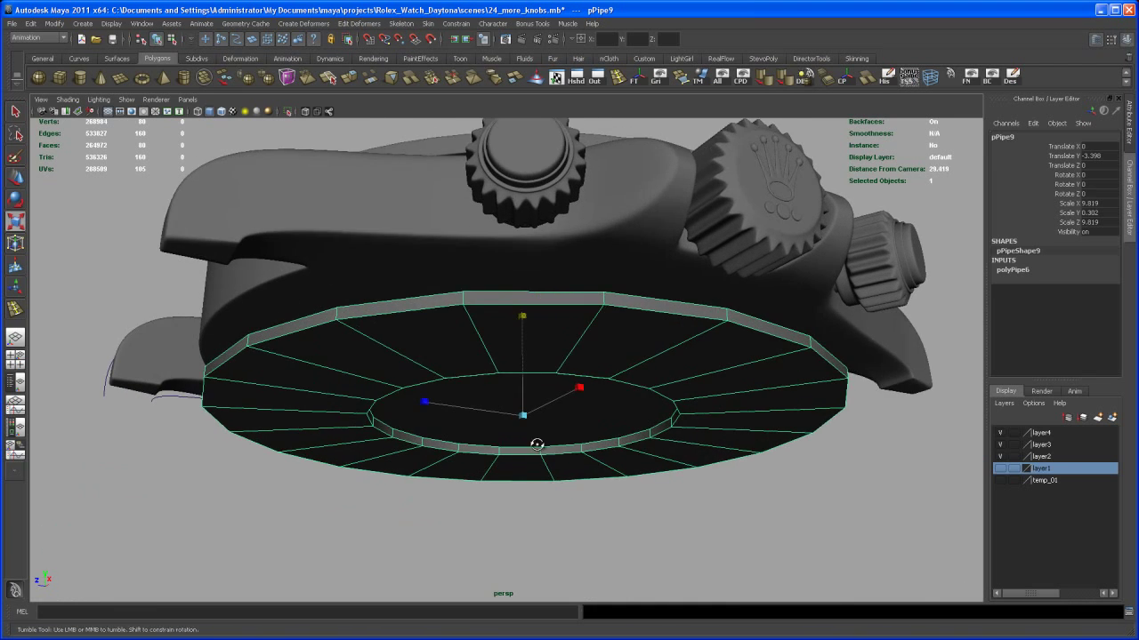
pyautogui.keyDown('alt'); pyautogui.moveTo(537, 444); pyautogui.dragTo(534, 413); pyautogui.keyUp('alt')
pyautogui.press('w')
pyautogui.moveTo(526, 351); pyautogui.dragTo(825, 305)
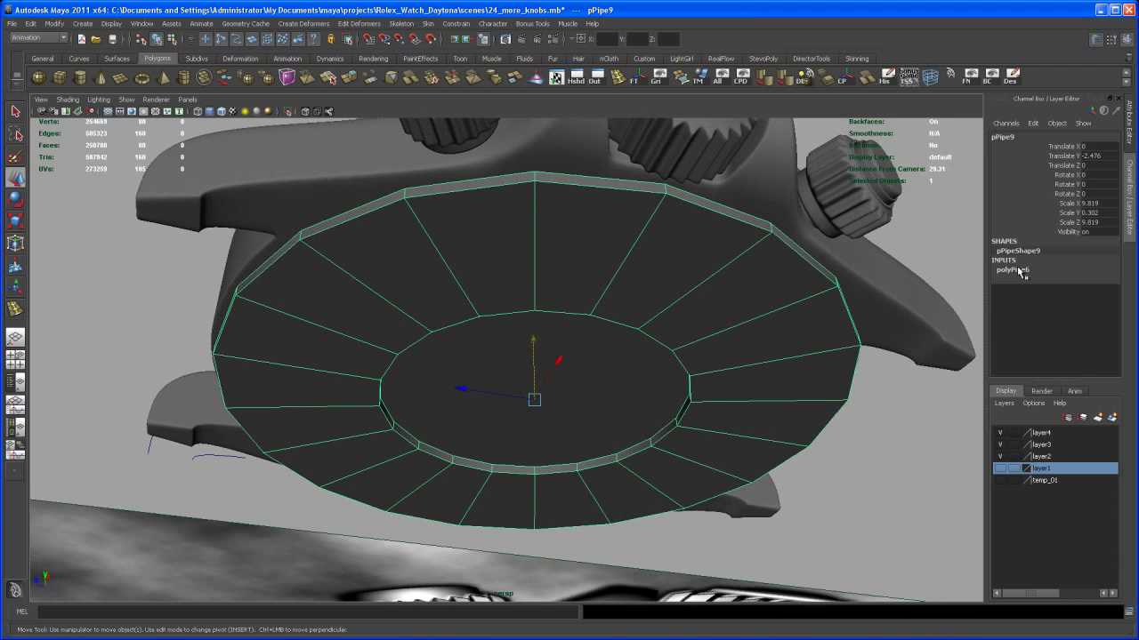
# Step: Reduce the pipe's thickness to 0.15, comparing the ring with the case back photo in Firefox
pyautogui.click(1014, 270)
pyautogui.click(1068, 298)
pyautogui.moveTo(752, 319); pyautogui.dragTo(737, 317, button='middle')
pyautogui.moveTo(745, 338)
pyautogui.keyDown('alt'); pyautogui.mouseDown()
pyautogui.moveTo(729, 343)
pyautogui.moveTo(755, 350)
pyautogui.moveTo(737, 342)
pyautogui.mouseUp(); pyautogui.keyUp('alt')
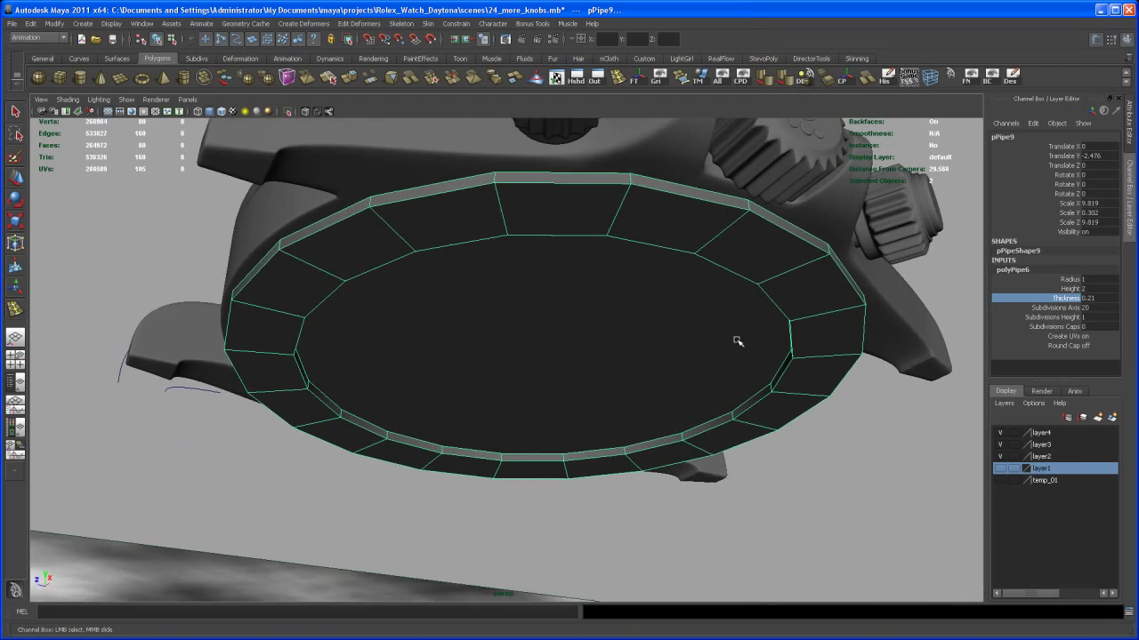
pyautogui.hotkey('alt', 'Tab')
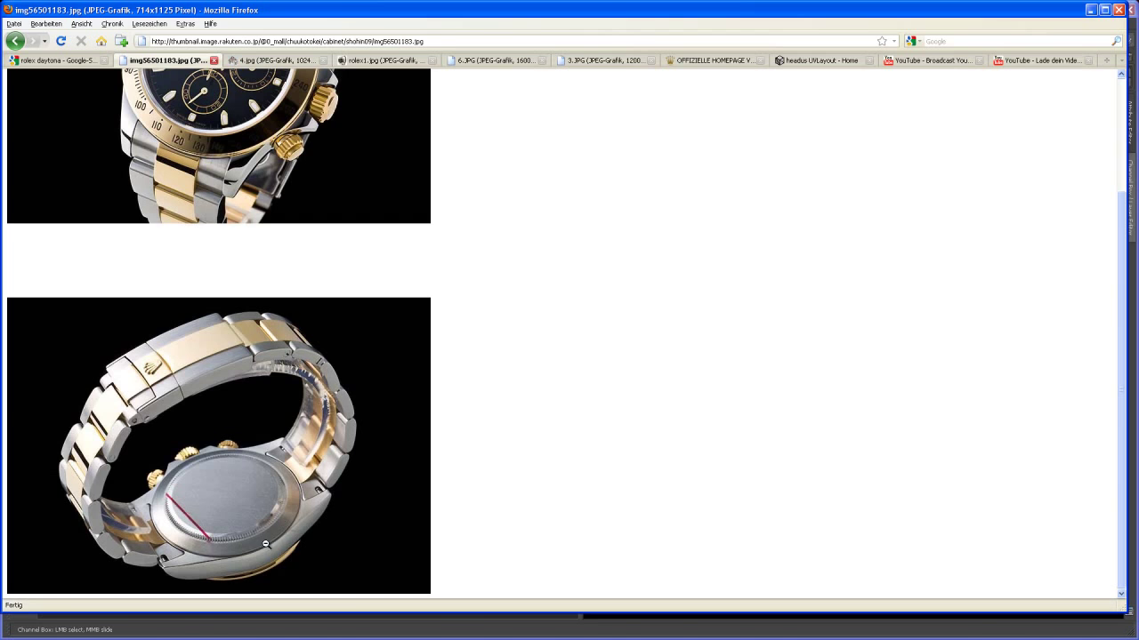
pyautogui.hotkey('alt', 'Tab')
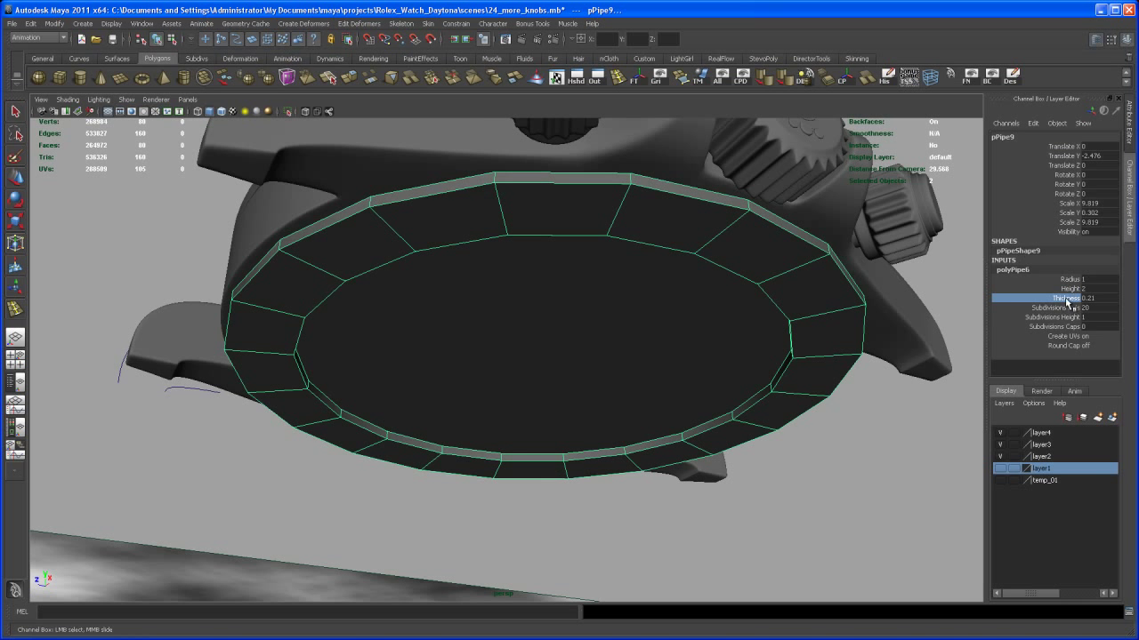
pyautogui.moveTo(803, 334); pyautogui.dragTo(803, 337, button='middle')
pyautogui.keyDown('alt'); pyautogui.moveTo(797, 370); pyautogui.dragTo(767, 352); pyautogui.keyUp('alt')
pyautogui.moveTo(820, 333); pyautogui.dragTo(821, 334, button='middle')
pyautogui.keyDown('alt'); pyautogui.moveTo(813, 341); pyautogui.dragTo(758, 406); pyautogui.keyUp('alt')
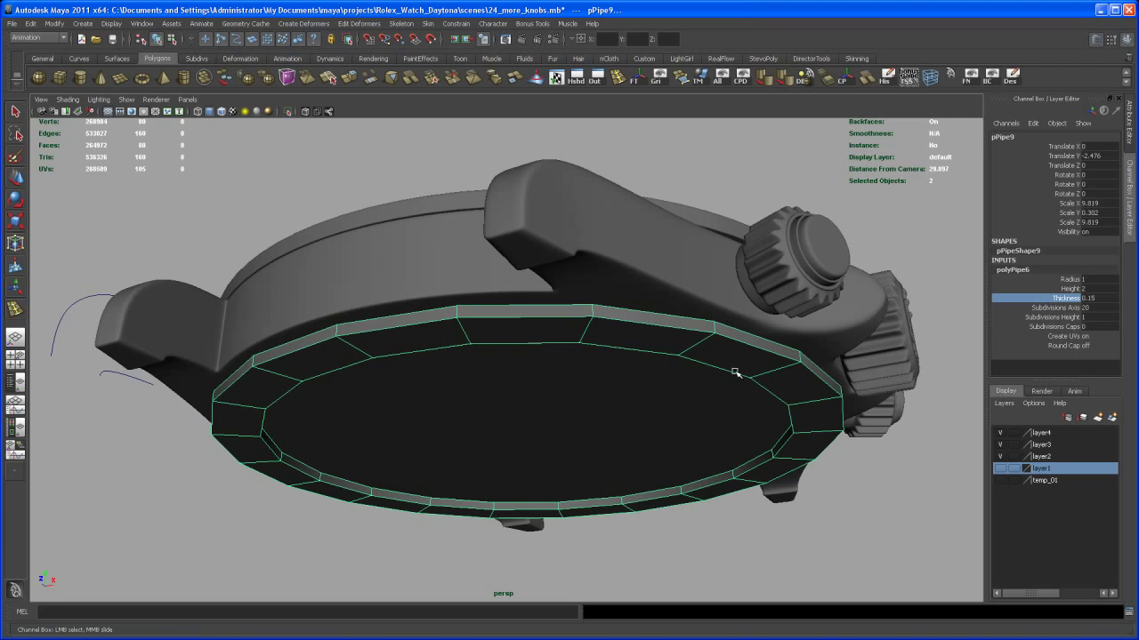
# Step: Select the pipe's inner bottom edge loop and move it slightly down to slope the ring's underside
pyautogui.keyDown('alt'); pyautogui.moveTo(733, 360); pyautogui.dragTo(680, 331, button='right'); pyautogui.keyUp('alt')
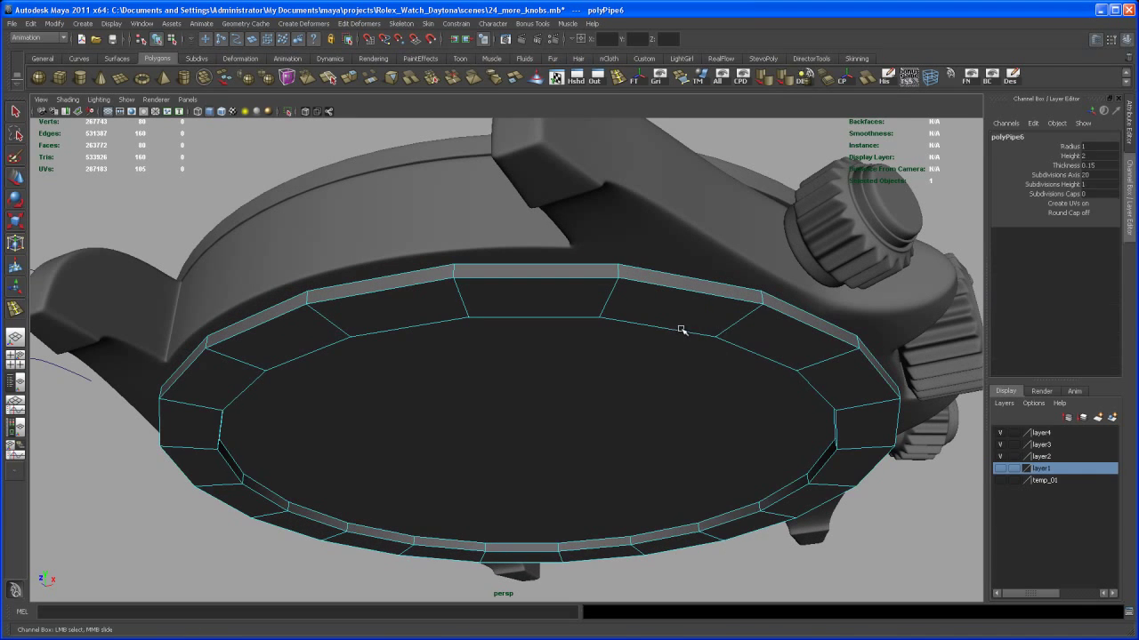
pyautogui.press('q')
pyautogui.doubleClick(682, 336)
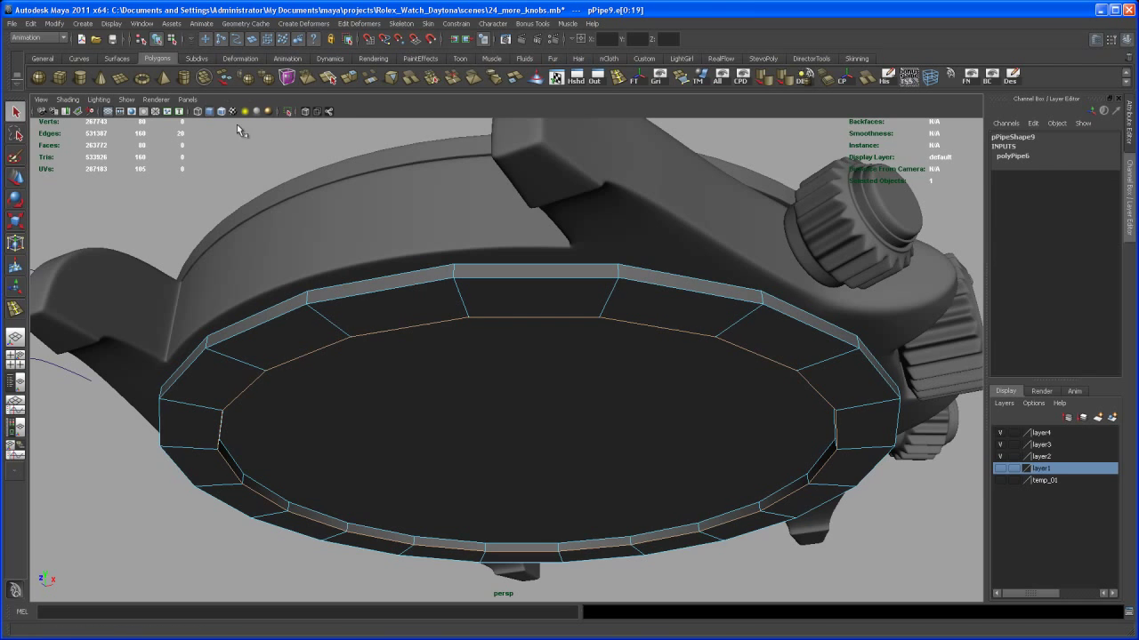
pyautogui.press('w')
pyautogui.keyDown('alt'); pyautogui.moveTo(636, 475); pyautogui.dragTo(617, 358); pyautogui.keyUp('alt')
# Step: Reselect the whole pipe and flatten it to Scale Y of about 0.208
pyautogui.click(617, 319)
pyautogui.click(617, 334)
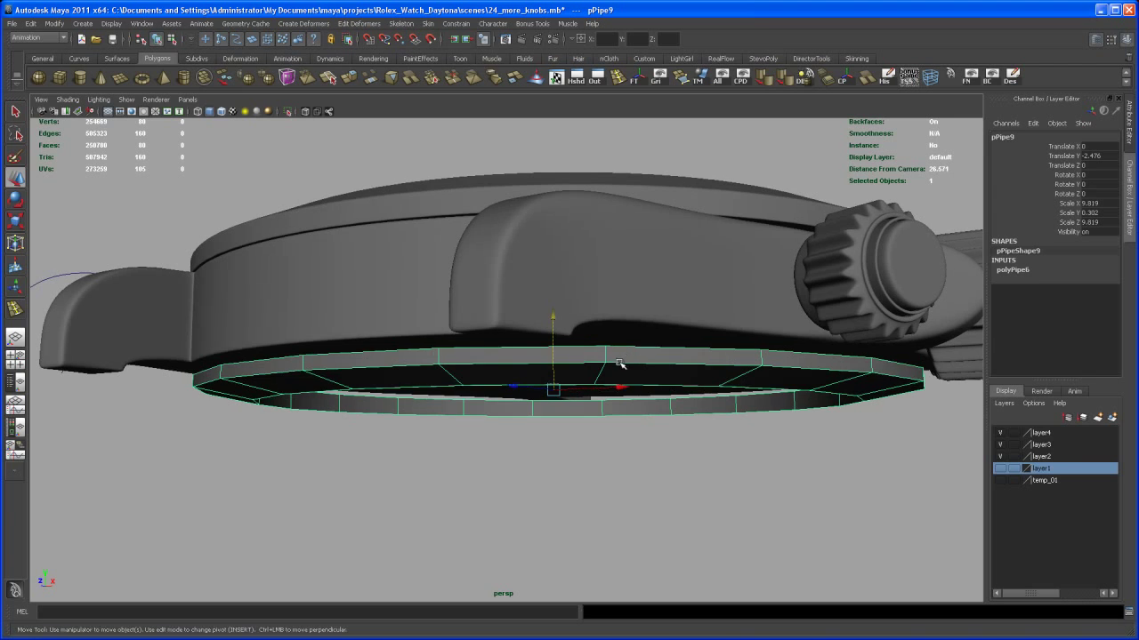
pyautogui.press('r')
pyautogui.moveTo(553, 287); pyautogui.dragTo(552, 320)
pyautogui.keyDown('alt'); pyautogui.moveTo(560, 389); pyautogui.dragTo(539, 348); pyautogui.keyUp('alt')
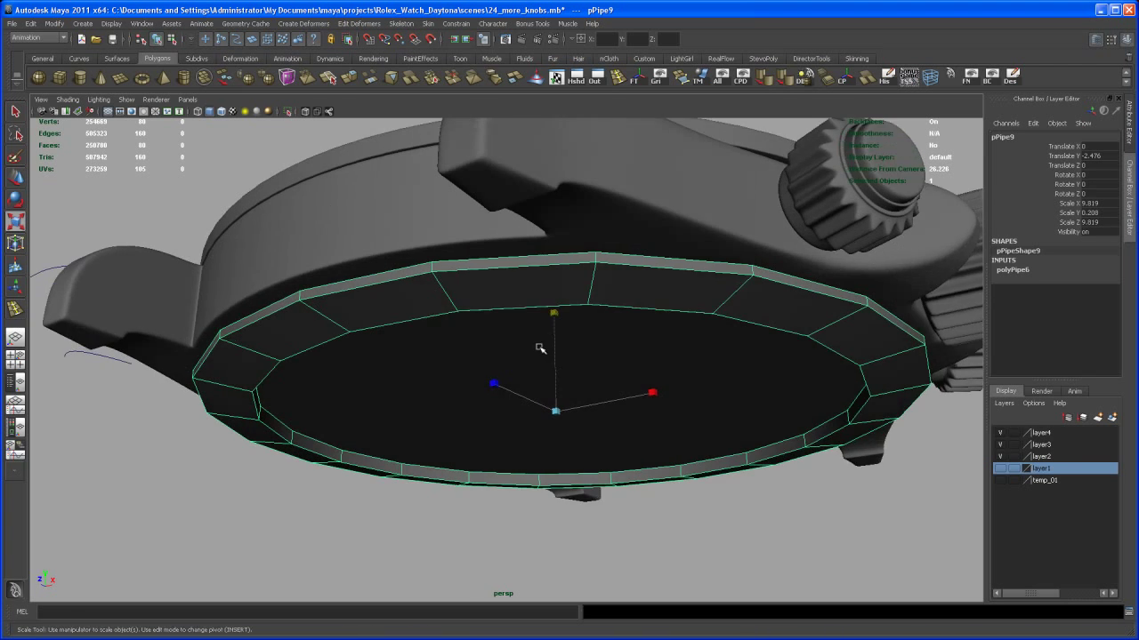
# Step: Select the pipe's inner bottom edge loop and examine the ring's sloped profile in the side view
pyautogui.keyDown('alt'); pyautogui.moveTo(539, 348); pyautogui.dragTo(567, 320, button='right'); pyautogui.keyUp('alt')
pyautogui.moveTo(600, 276); pyautogui.dragTo(602, 249, button='right')
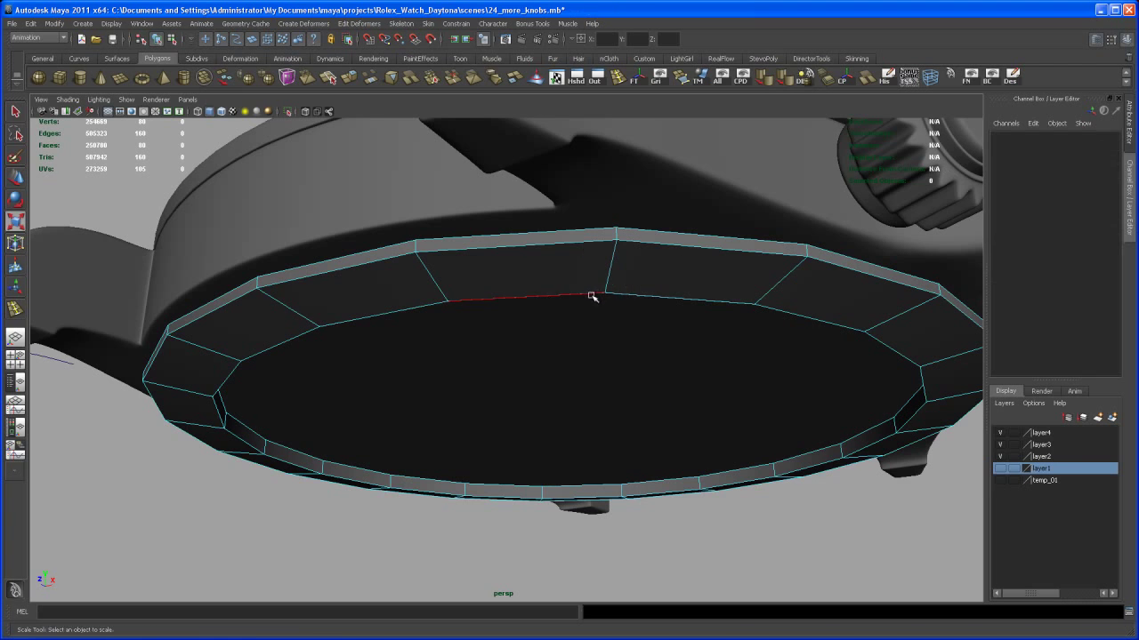
pyautogui.press('q')
pyautogui.doubleClick(591, 299)
pyautogui.keyDown('alt'); pyautogui.moveTo(591, 302); pyautogui.dragTo(549, 377); pyautogui.keyUp('alt')
pyautogui.press('w')
pyautogui.press('space')
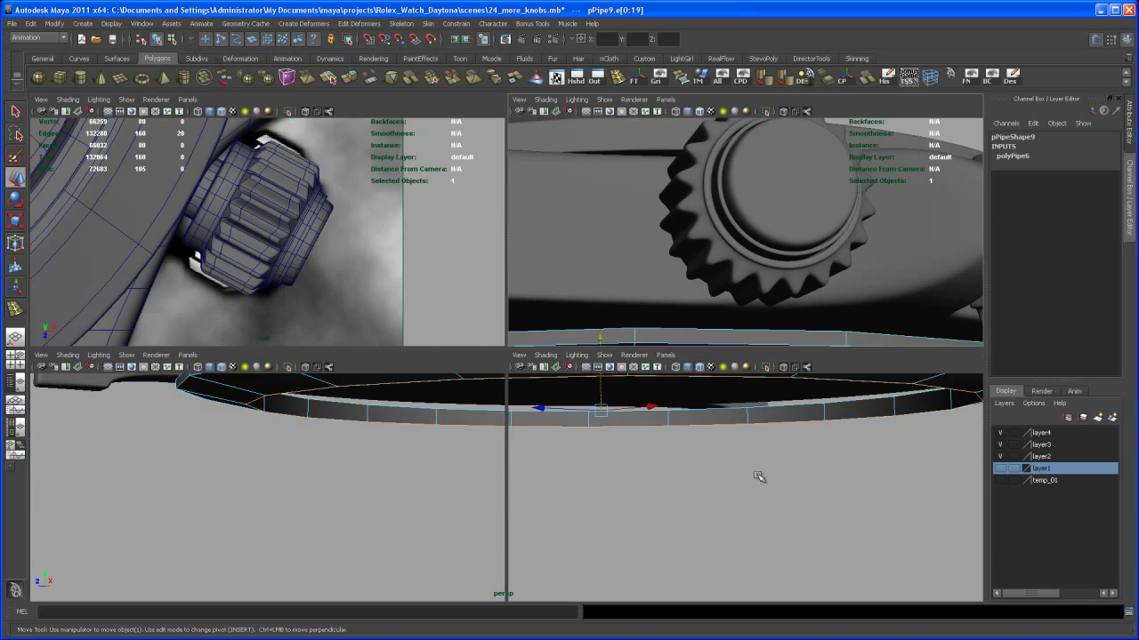
pyautogui.press('space')
pyautogui.keyDown('alt'); pyautogui.moveTo(757, 446); pyautogui.dragTo(631, 408, button='right'); pyautogui.keyUp('alt')
pyautogui.keyDown('alt'); pyautogui.moveTo(631, 407); pyautogui.dragTo(684, 442, button='middle'); pyautogui.keyUp('alt')
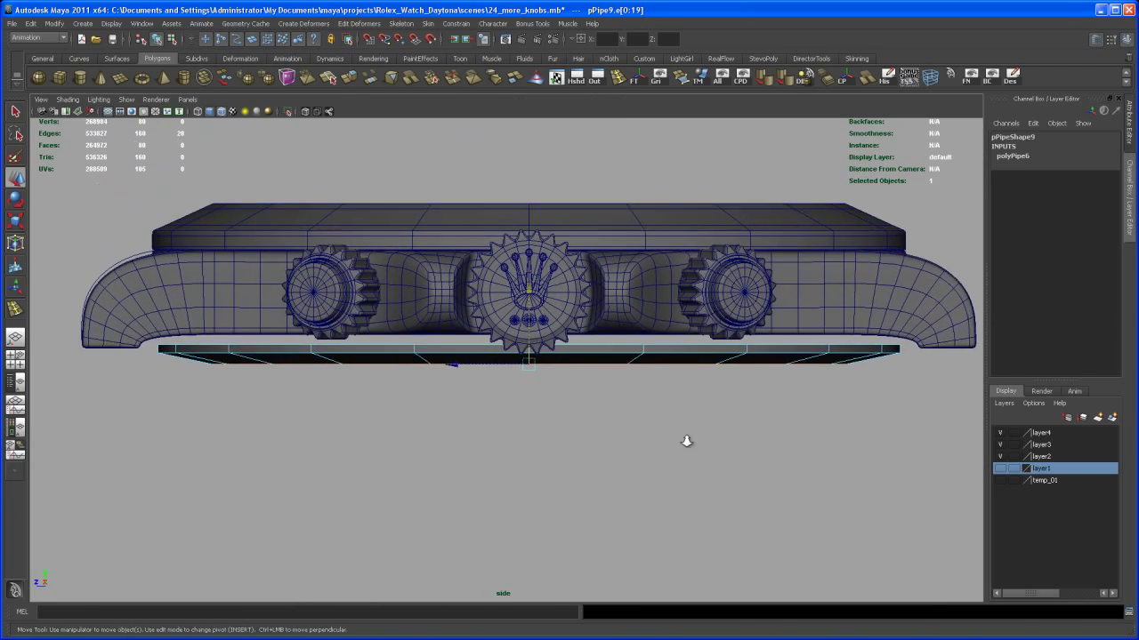
pyautogui.keyDown('alt'); pyautogui.moveTo(684, 442); pyautogui.dragTo(712, 436, button='right'); pyautogui.keyUp('alt')
# Step: Delete the ring of upper faces on the pipe that faces the watch case
pyautogui.rightClick(638, 354)
pyautogui.click(667, 339)
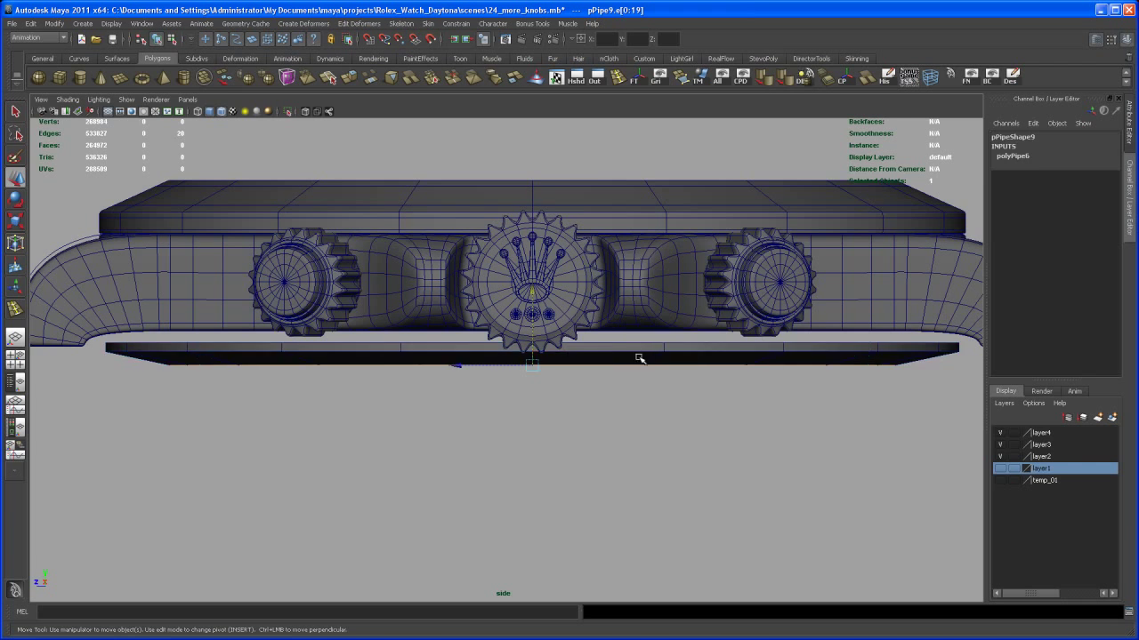
pyautogui.keyDown('alt'); pyautogui.moveTo(632, 356); pyautogui.dragTo(646, 469, button='right'); pyautogui.keyUp('alt')
pyautogui.keyDown('alt'); pyautogui.moveTo(647, 469); pyautogui.dragTo(636, 475, button='middle'); pyautogui.keyUp('alt')
pyautogui.keyDown('alt'); pyautogui.moveTo(621, 428); pyautogui.dragTo(644, 408, button='middle'); pyautogui.keyUp('alt')
pyautogui.moveTo(279, 372); pyautogui.dragTo(278, 397, button='right')
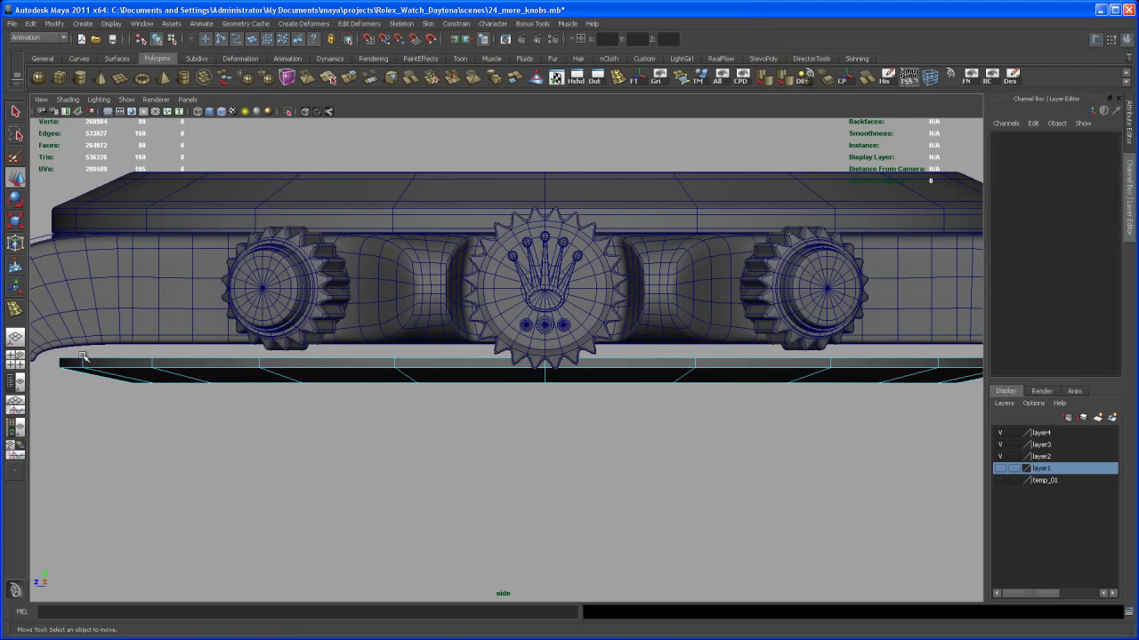
pyautogui.moveTo(129, 364); pyautogui.dragTo(951, 363)
pyautogui.keyDown('alt'); pyautogui.moveTo(952, 363); pyautogui.dragTo(867, 367, button='middle'); pyautogui.keyUp('alt')
pyautogui.keyDown('alt'); pyautogui.moveTo(867, 367); pyautogui.dragTo(812, 361, button='right'); pyautogui.keyUp('alt')
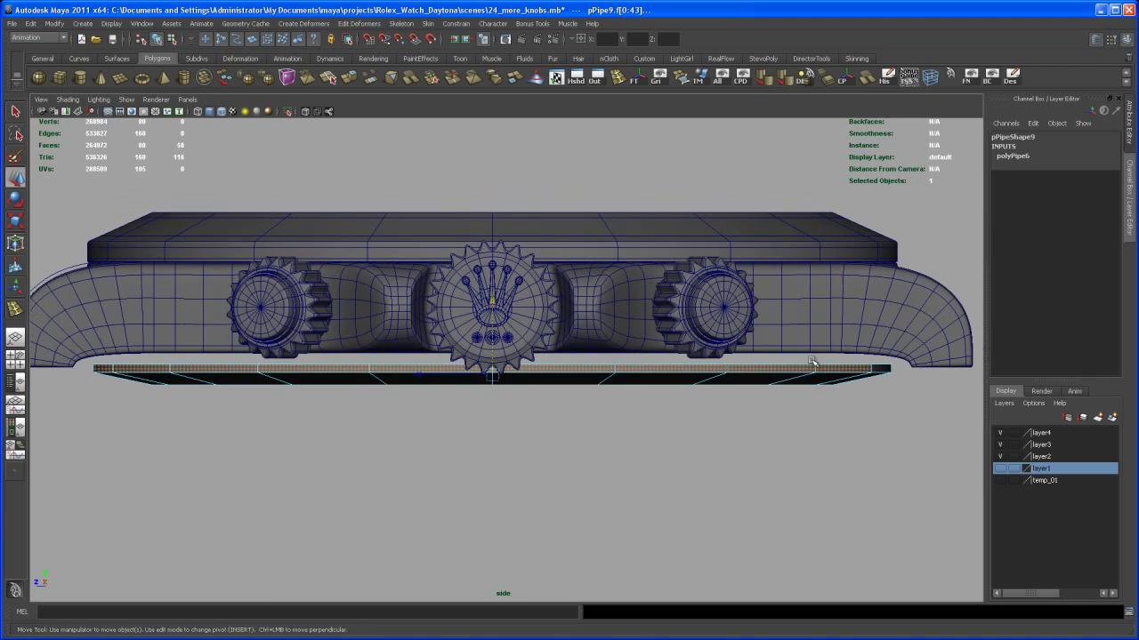
pyautogui.moveTo(69, 334); pyautogui.dragTo(926, 366)
pyautogui.moveTo(98, 462); pyautogui.dragTo(932, 374)
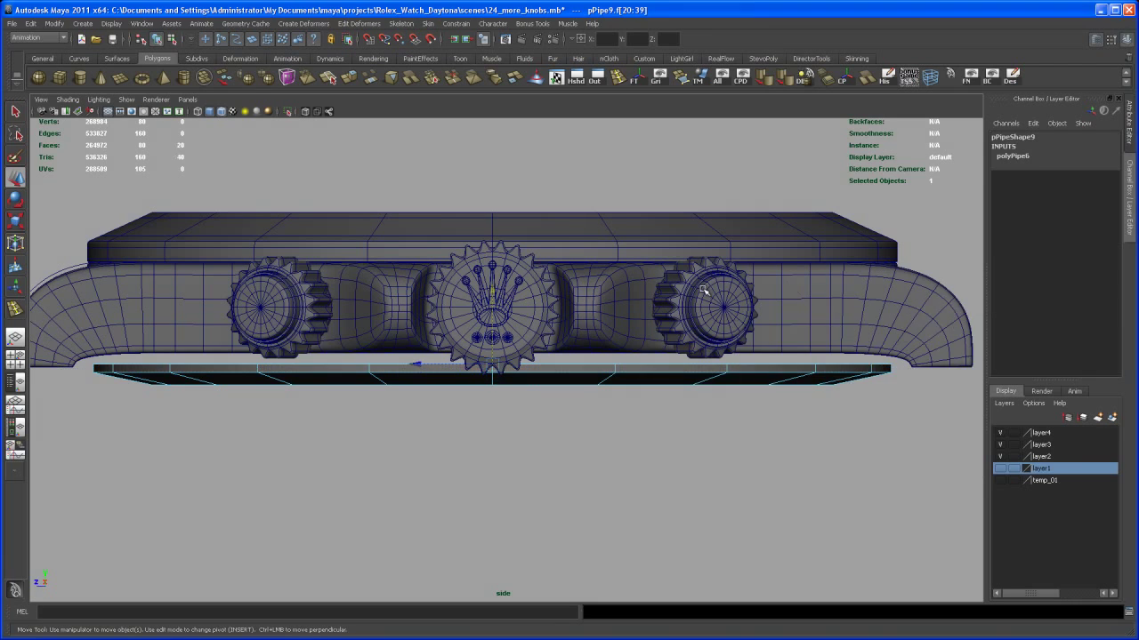
pyautogui.press('space')
pyautogui.press('space')
pyautogui.keyDown('alt'); pyautogui.moveTo(739, 313); pyautogui.dragTo(696, 407); pyautogui.keyUp('alt')
pyautogui.keyDown('alt'); pyautogui.moveTo(697, 407); pyautogui.dragTo(684, 458, button='middle'); pyautogui.keyUp('alt')
pyautogui.press('Delete')
# Step: Reselect the whole pipe and turn on its smooth mesh preview
pyautogui.keyDown('alt'); pyautogui.moveTo(706, 460); pyautogui.dragTo(607, 322); pyautogui.keyUp('alt')
pyautogui.moveTo(607, 322); pyautogui.dragTo(643, 275, button='right')
pyautogui.click(623, 324)
pyautogui.press('3')
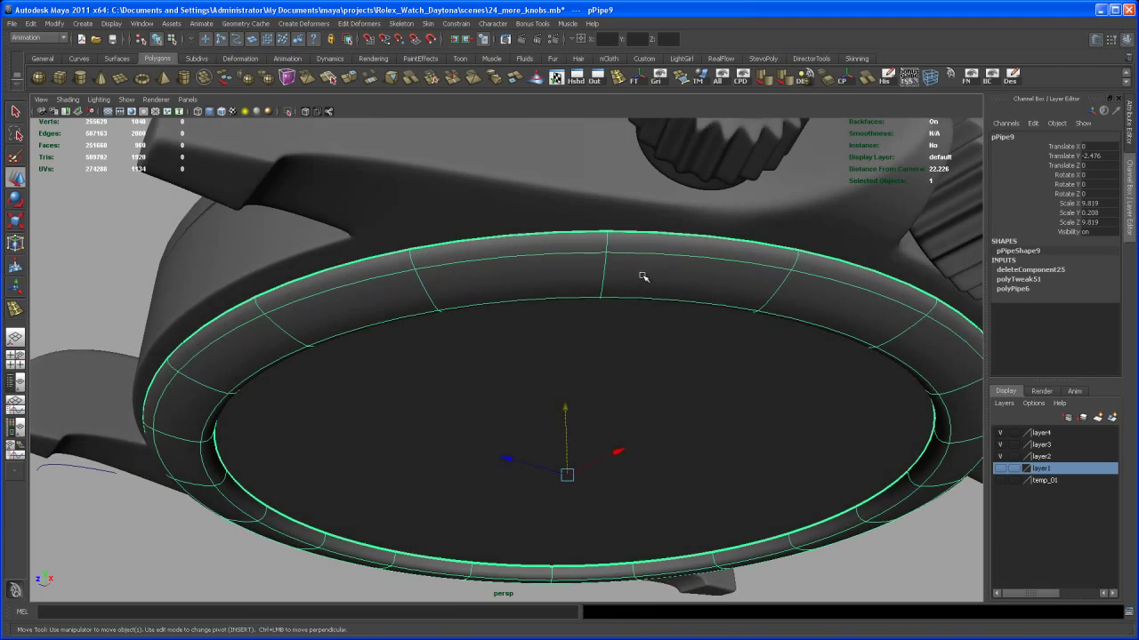
# Step: Turn off the pipe ring's smooth preview and insert five supporting edge loops close to its outer and inner borders
pyautogui.press('1')
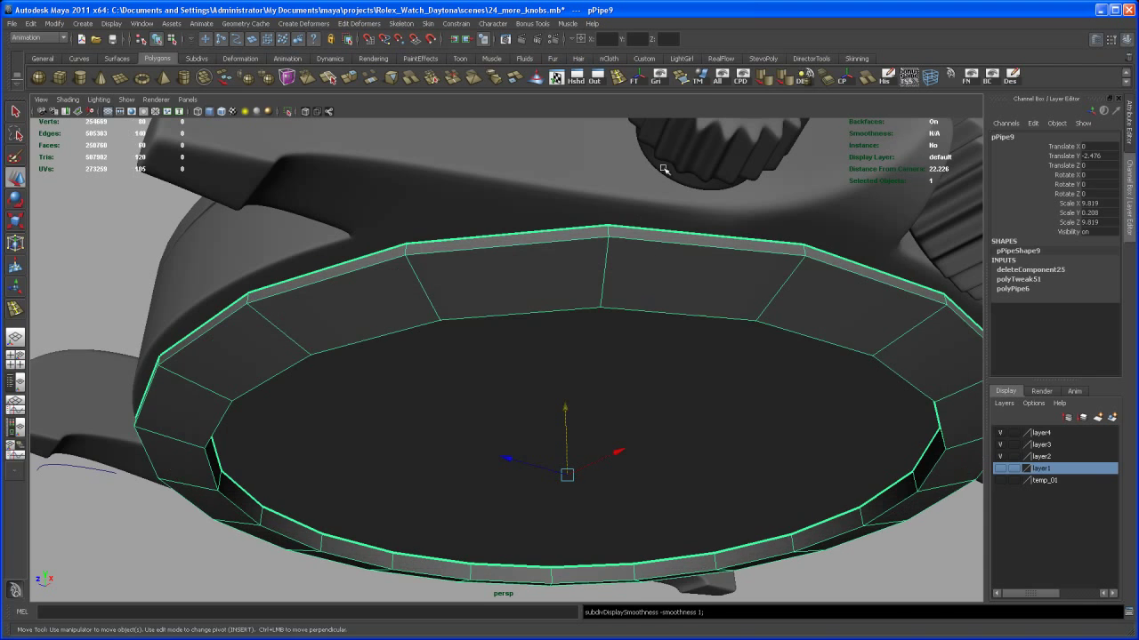
pyautogui.click(617, 76)
pyautogui.keyDown('alt'); pyautogui.moveTo(575, 276); pyautogui.dragTo(604, 288); pyautogui.keyUp('alt')
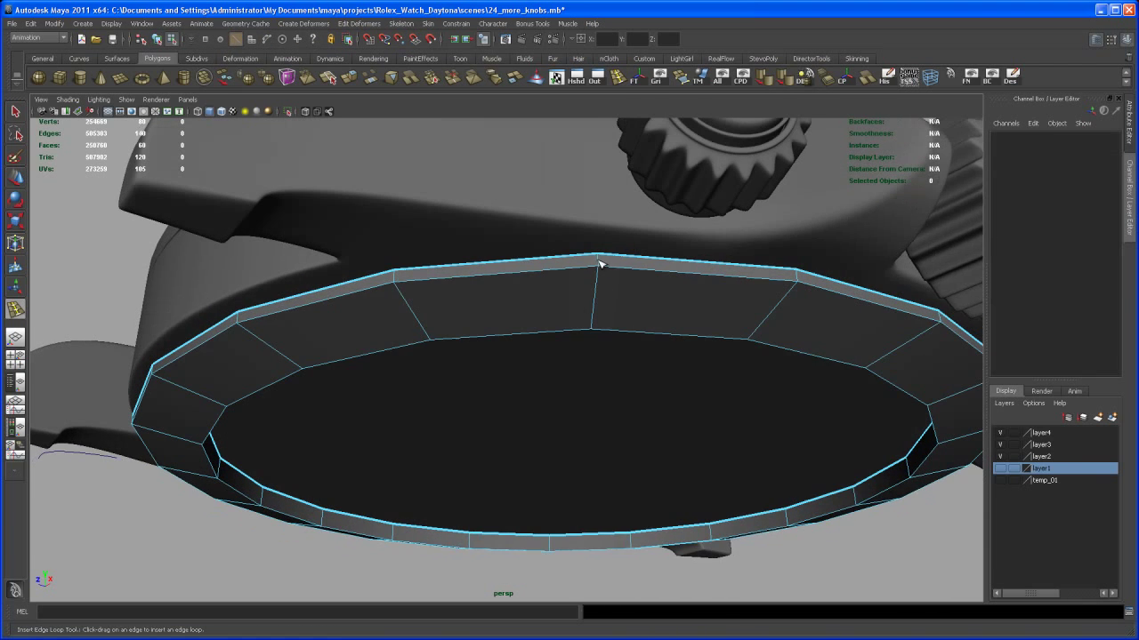
pyautogui.click(600, 264)
pyautogui.keyDown('alt'); pyautogui.moveTo(601, 289); pyautogui.dragTo(520, 405); pyautogui.keyUp('alt')
pyautogui.click(596, 222)
pyautogui.keyDown('alt'); pyautogui.moveTo(519, 405); pyautogui.dragTo(556, 418, button='right'); pyautogui.keyUp('alt')
pyautogui.moveTo(558, 418)
pyautogui.keyDown('alt'); pyautogui.mouseDown()
pyautogui.moveTo(555, 437)
pyautogui.moveTo(549, 379)
pyautogui.moveTo(552, 411)
pyautogui.mouseUp(); pyautogui.keyUp('alt')
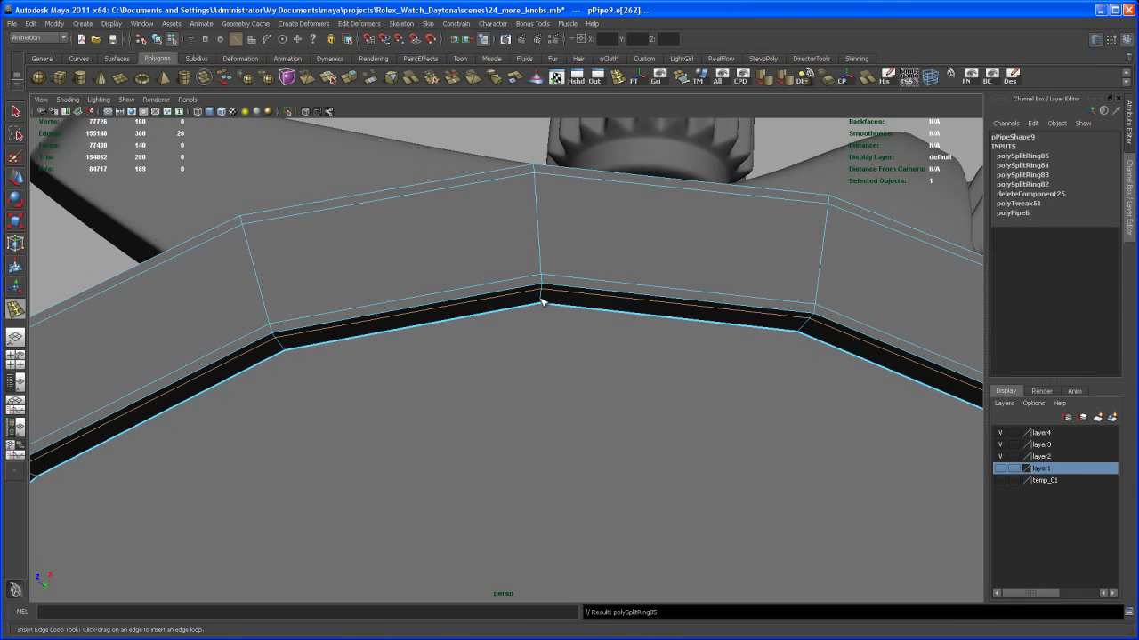
pyautogui.click(542, 303)
pyautogui.keyDown('alt'); pyautogui.moveTo(542, 302); pyautogui.dragTo(515, 384, button='right'); pyautogui.keyUp('alt')
pyautogui.keyDown('alt'); pyautogui.moveTo(516, 384); pyautogui.dragTo(551, 392); pyautogui.keyUp('alt')
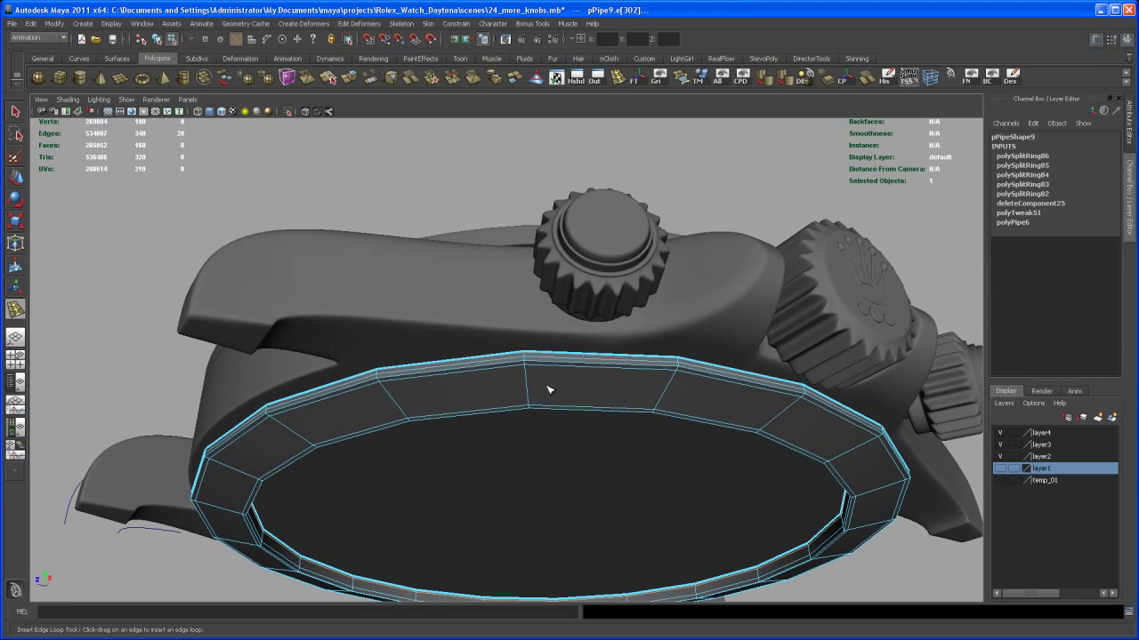
# Step: Turn the ring's smooth preview back on, return to object selection and inspect its sharpened borders from below the watch
pyautogui.press('3')
pyautogui.moveTo(554, 386); pyautogui.dragTo(577, 384, button='right')
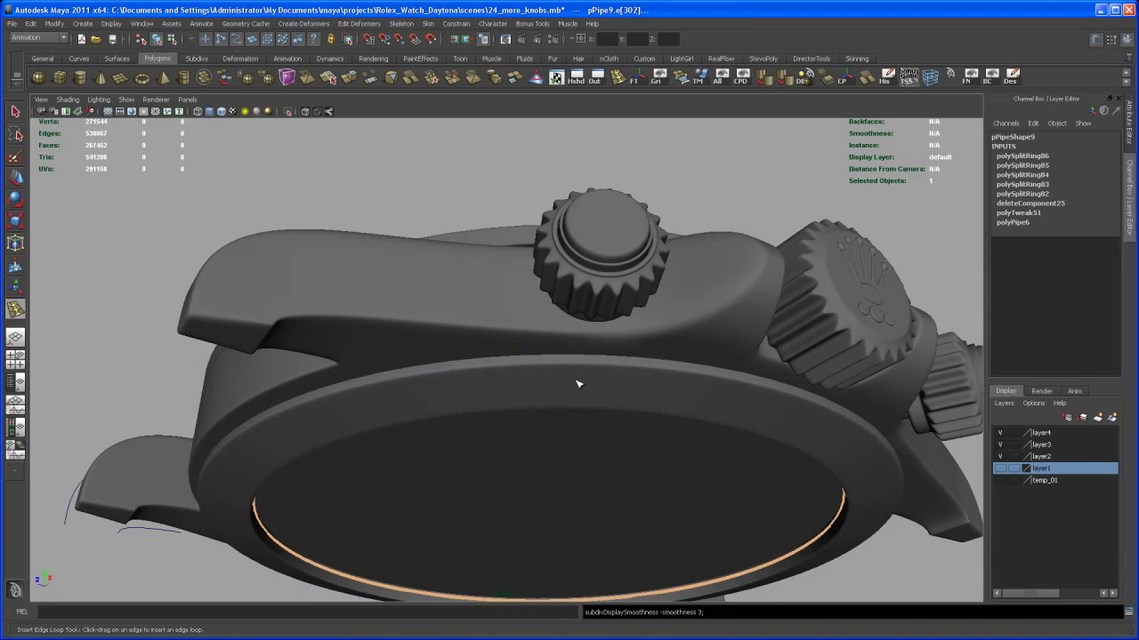
pyautogui.click(583, 392)
pyautogui.keyDown('alt'); pyautogui.moveTo(583, 392); pyautogui.dragTo(589, 381); pyautogui.keyUp('alt')
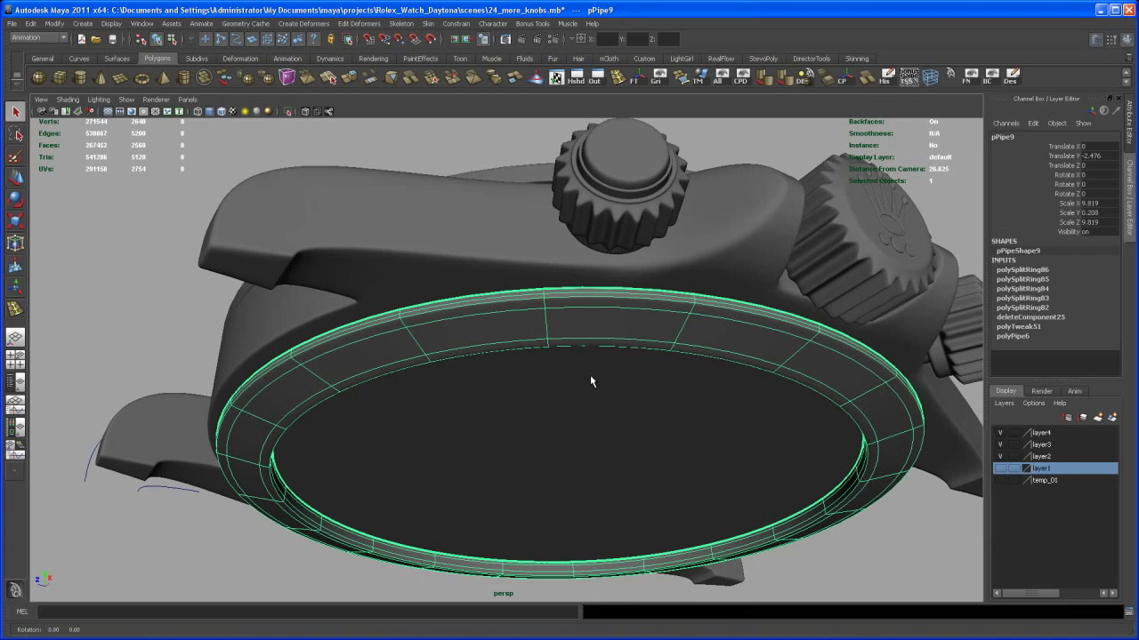
pyautogui.click(883, 539)
pyautogui.keyDown('alt'); pyautogui.moveTo(883, 539); pyautogui.dragTo(635, 415); pyautogui.keyUp('alt')
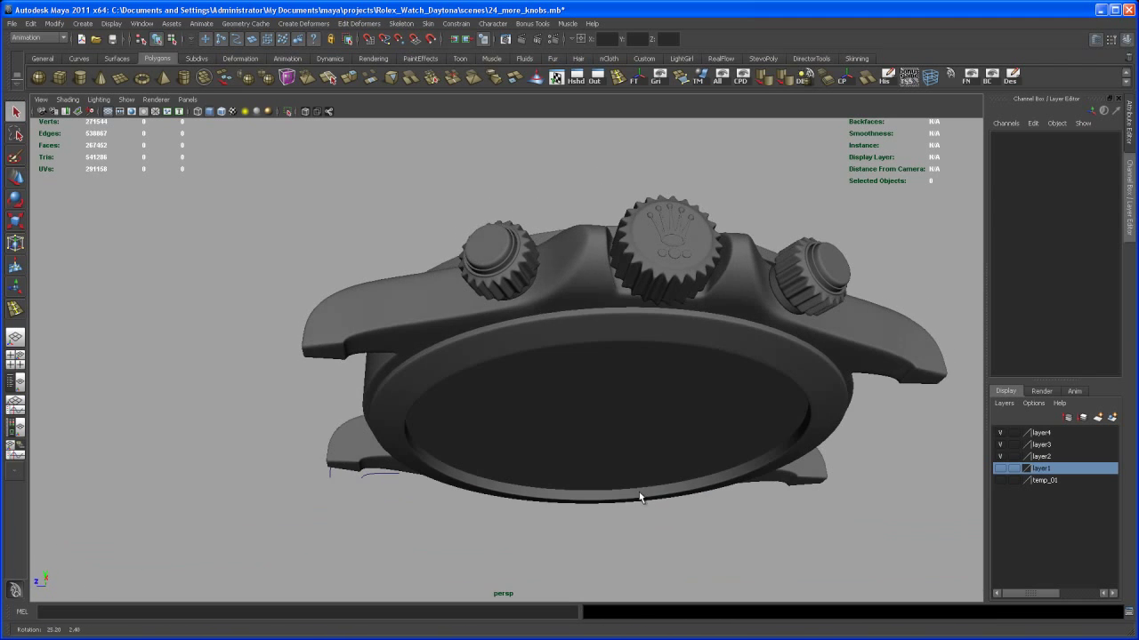
# Step: Switch to Firefox to compare the case back with the reference photo, and return to the Maya model
pyautogui.hotkey('alt', 'Tab')
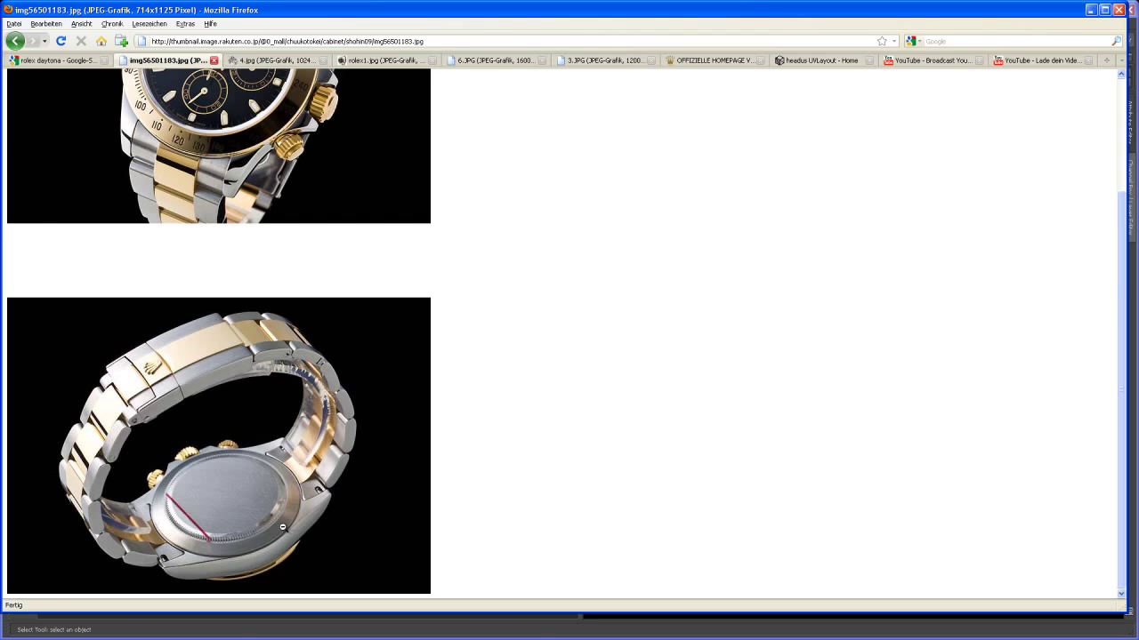
pyautogui.hotkey('alt', 'Tab')
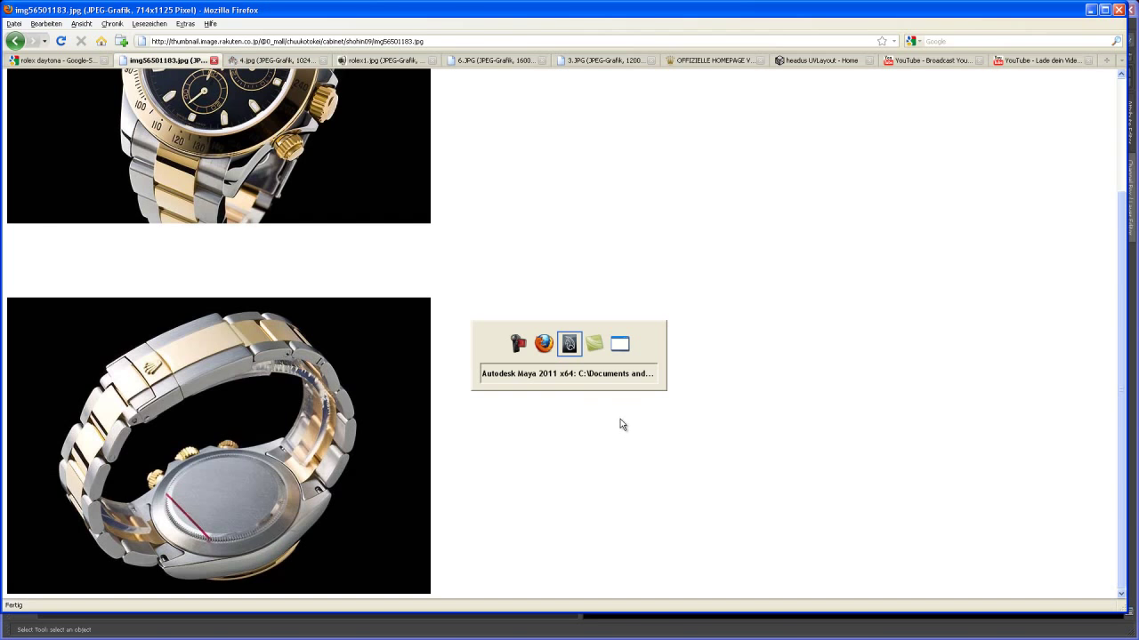
pyautogui.keyDown('alt'); pyautogui.moveTo(671, 384); pyautogui.dragTo(635, 391); pyautogui.keyUp('alt')
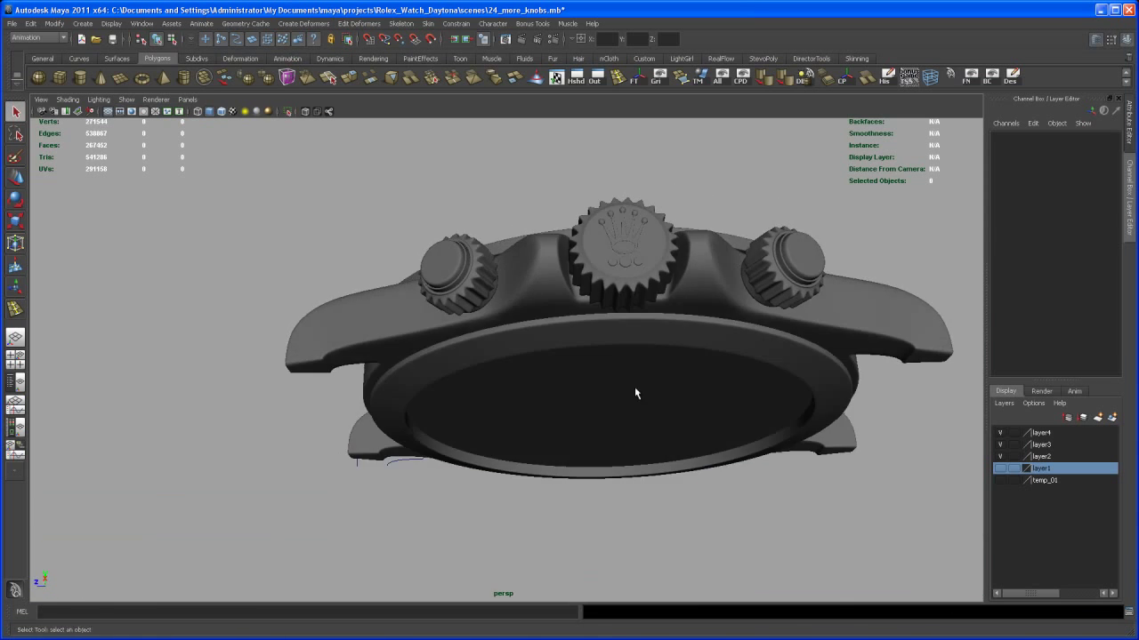
# Step: Select the case back ring and raise it against the underside of the case in the side view, to Translate Y -2.179
pyautogui.click(686, 341)
pyautogui.click(718, 502)
pyautogui.click(724, 347)
pyautogui.press('space')
pyautogui.press('space')
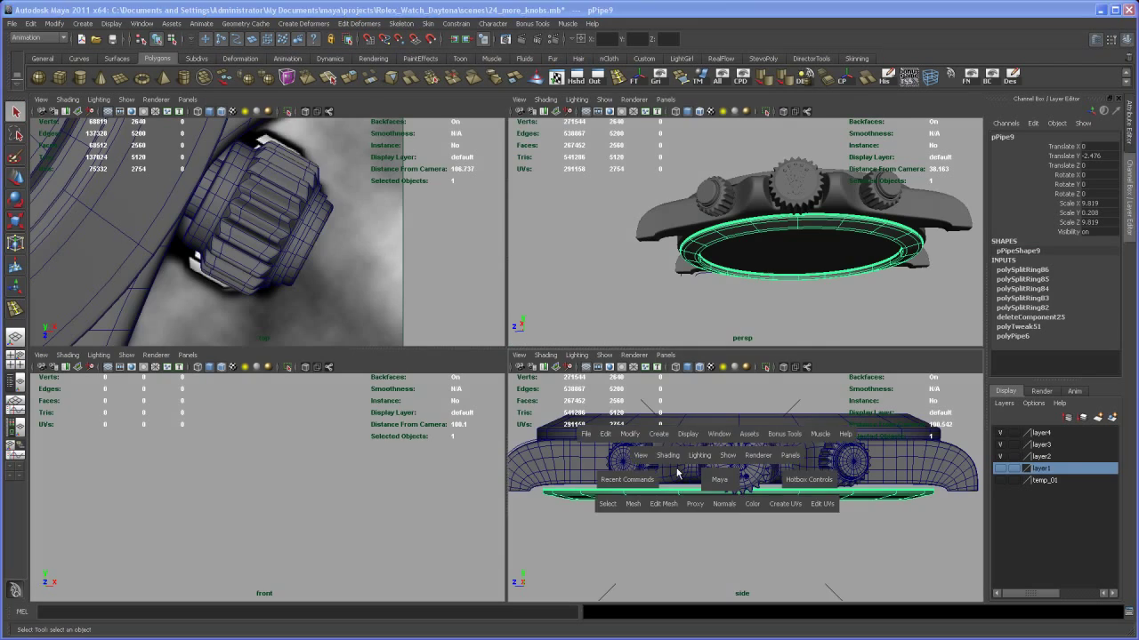
pyautogui.keyDown('alt'); pyautogui.moveTo(490, 425); pyautogui.dragTo(641, 471, button='right'); pyautogui.keyUp('alt')
pyautogui.keyDown('alt'); pyautogui.moveTo(584, 460); pyautogui.dragTo(647, 476, button='middle'); pyautogui.keyUp('alt')
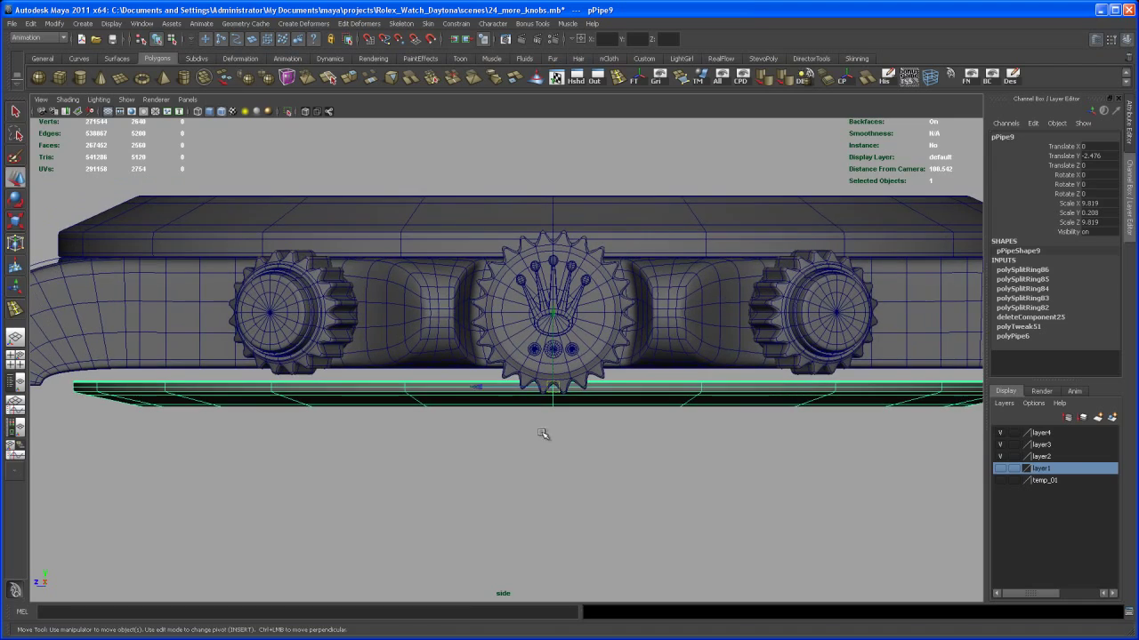
pyautogui.scroll(8, 540, 426)
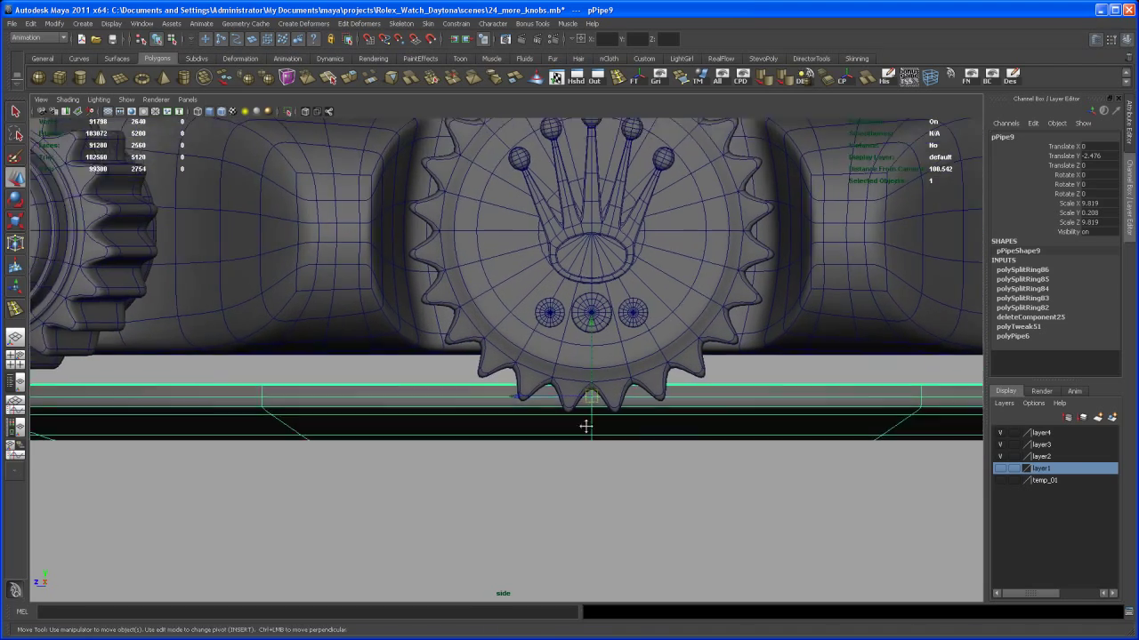
pyautogui.moveTo(556, 311); pyautogui.dragTo(554, 278, button='middle')
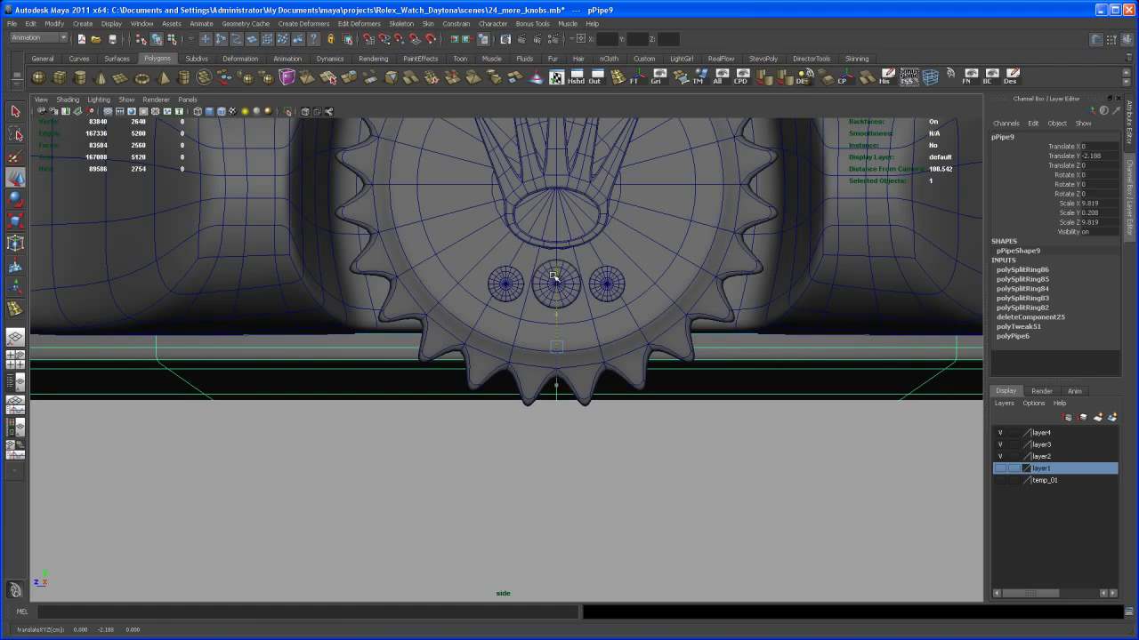
# Step: Examine how the ring fits the watch case from below and from above in the perspective view
pyautogui.press('space')
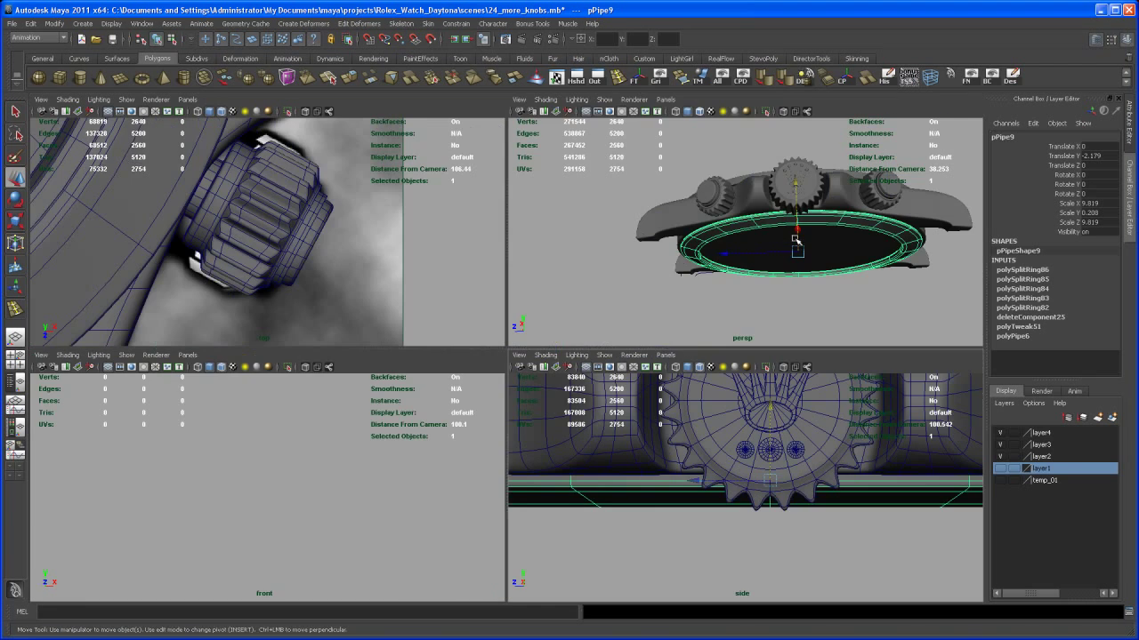
pyautogui.press('space')
pyautogui.keyDown('alt'); pyautogui.moveTo(675, 315); pyautogui.dragTo(593, 415); pyautogui.keyUp('alt')
pyautogui.keyDown('alt'); pyautogui.moveTo(592, 414); pyautogui.dragTo(622, 444, button='right'); pyautogui.keyUp('alt')
pyautogui.moveTo(622, 445)
pyautogui.keyDown('alt'); pyautogui.mouseDown()
pyautogui.moveTo(691, 427)
pyautogui.moveTo(650, 410)
pyautogui.moveTo(631, 425)
pyautogui.mouseUp(); pyautogui.keyUp('alt')
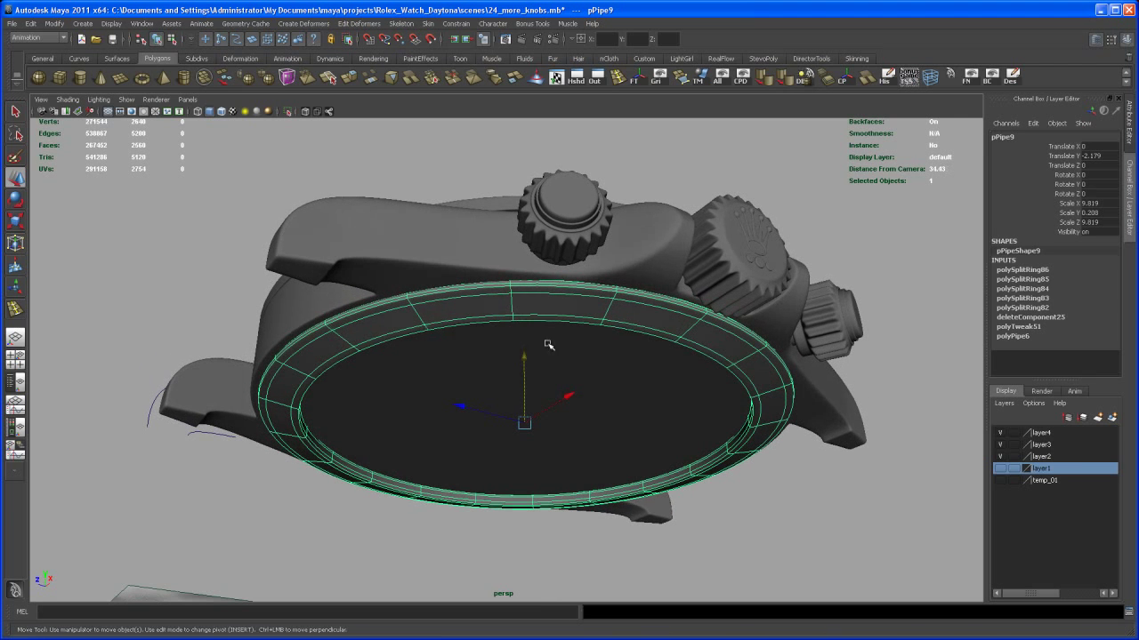
pyautogui.keyDown('alt'); pyautogui.moveTo(638, 478); pyautogui.dragTo(490, 383); pyautogui.keyUp('alt')
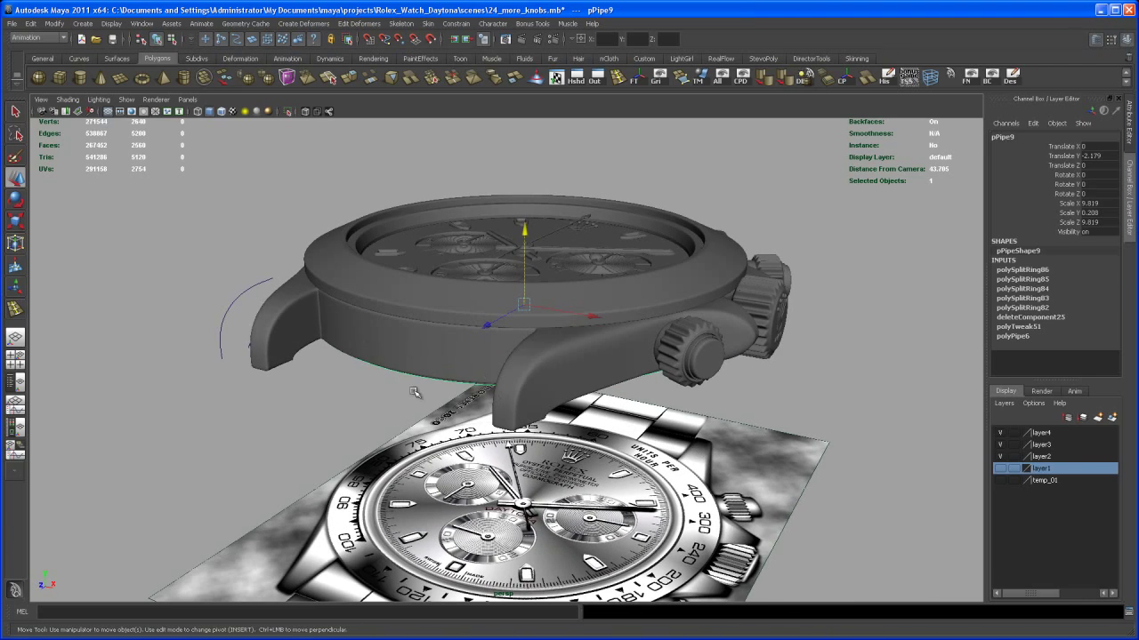